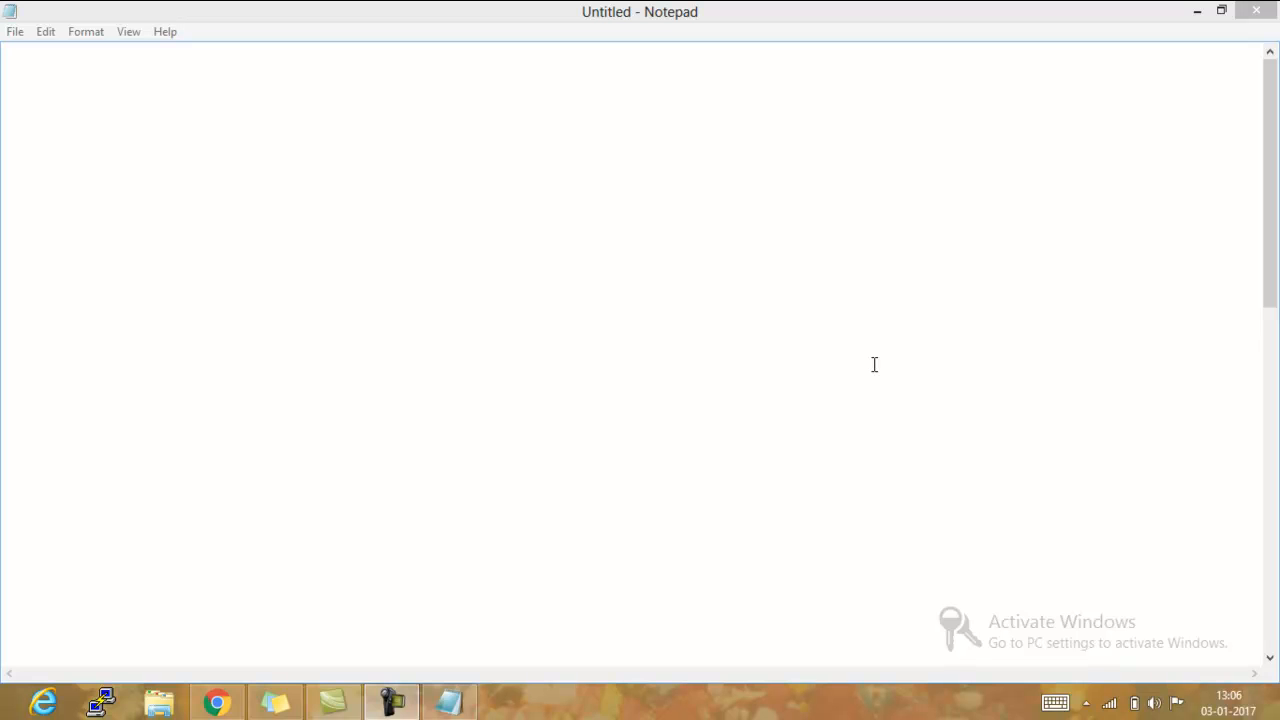
# Write the title "CREATING A AZURE vm" in the blank Notepad document
pyautogui.click(729, 260)
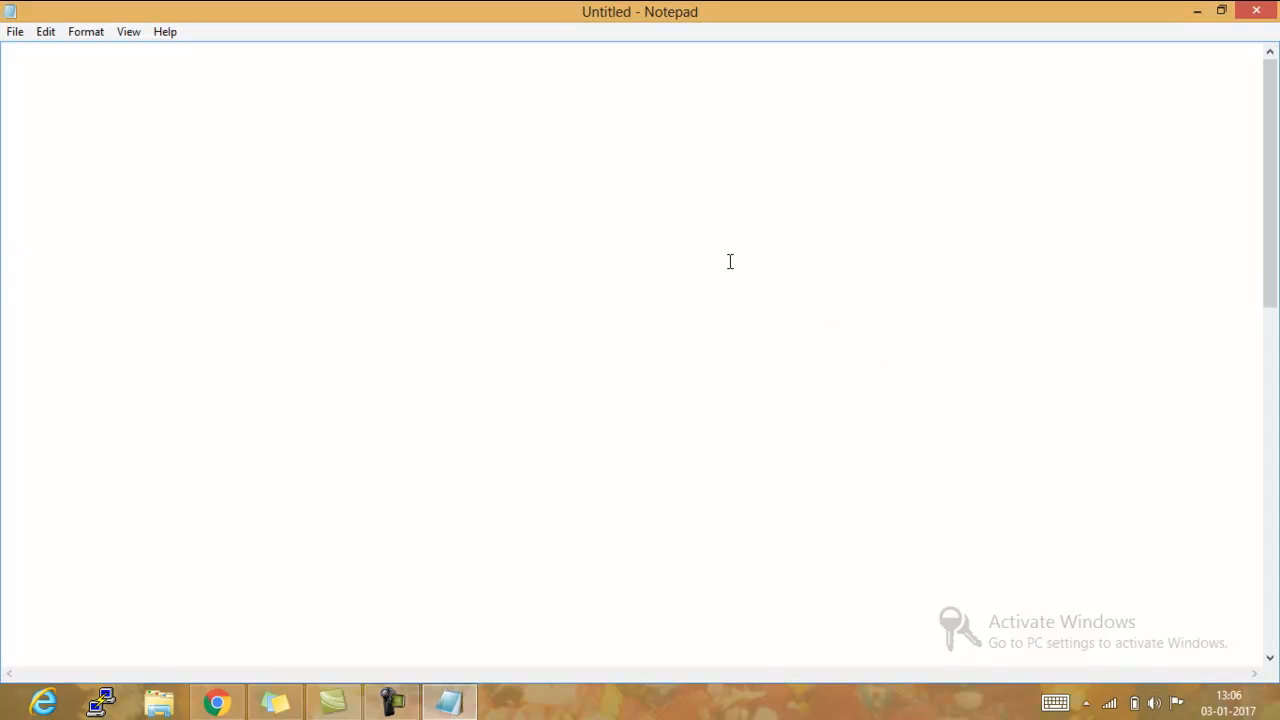
pyautogui.write('CREATING A ')
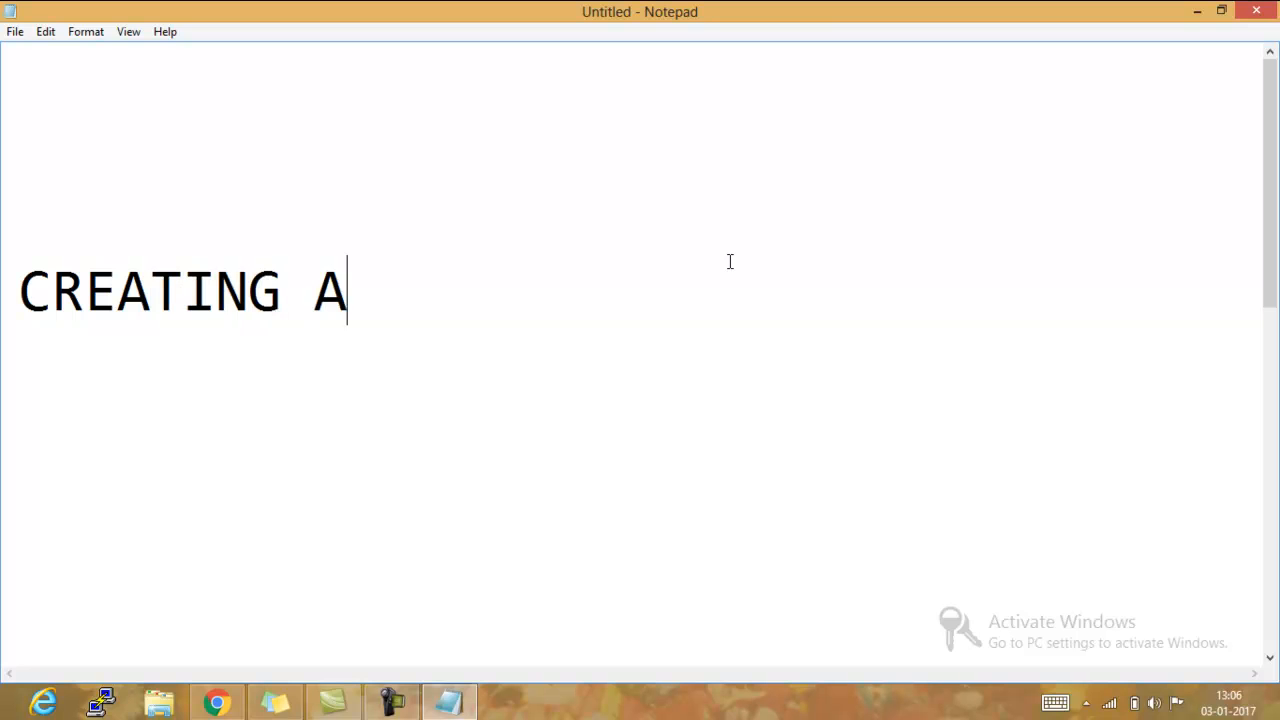
pyautogui.write('AZUR')
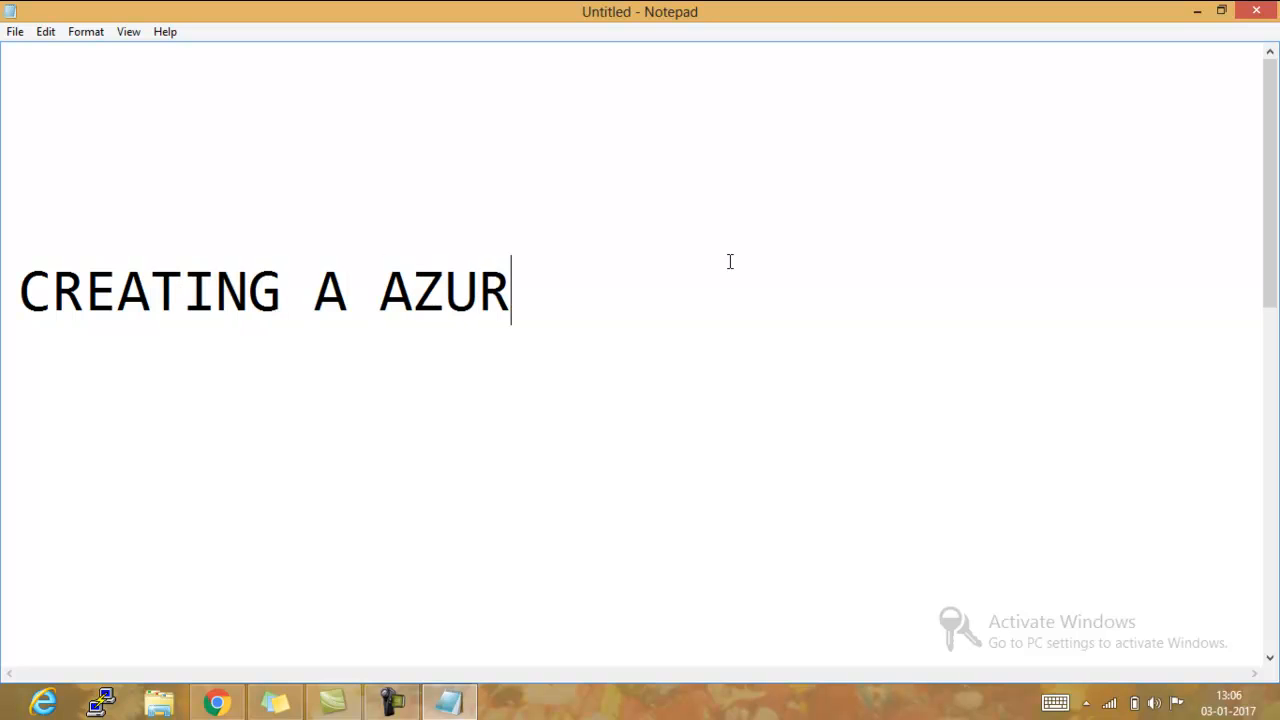
pyautogui.write('E vm')
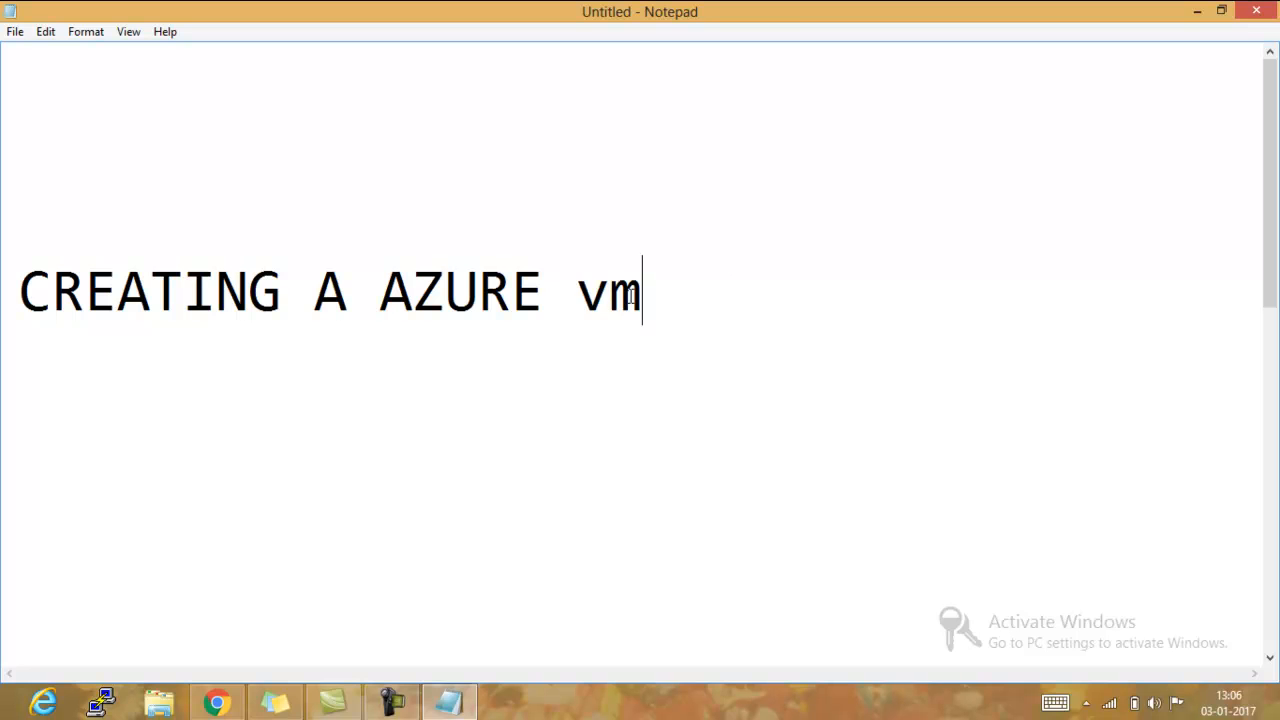
# Switch to Chrome, load manage.windowsazure.com and sign in to Microsoft Azure with the first listed account
pyautogui.press('alt')
pyautogui.click(228, 703)
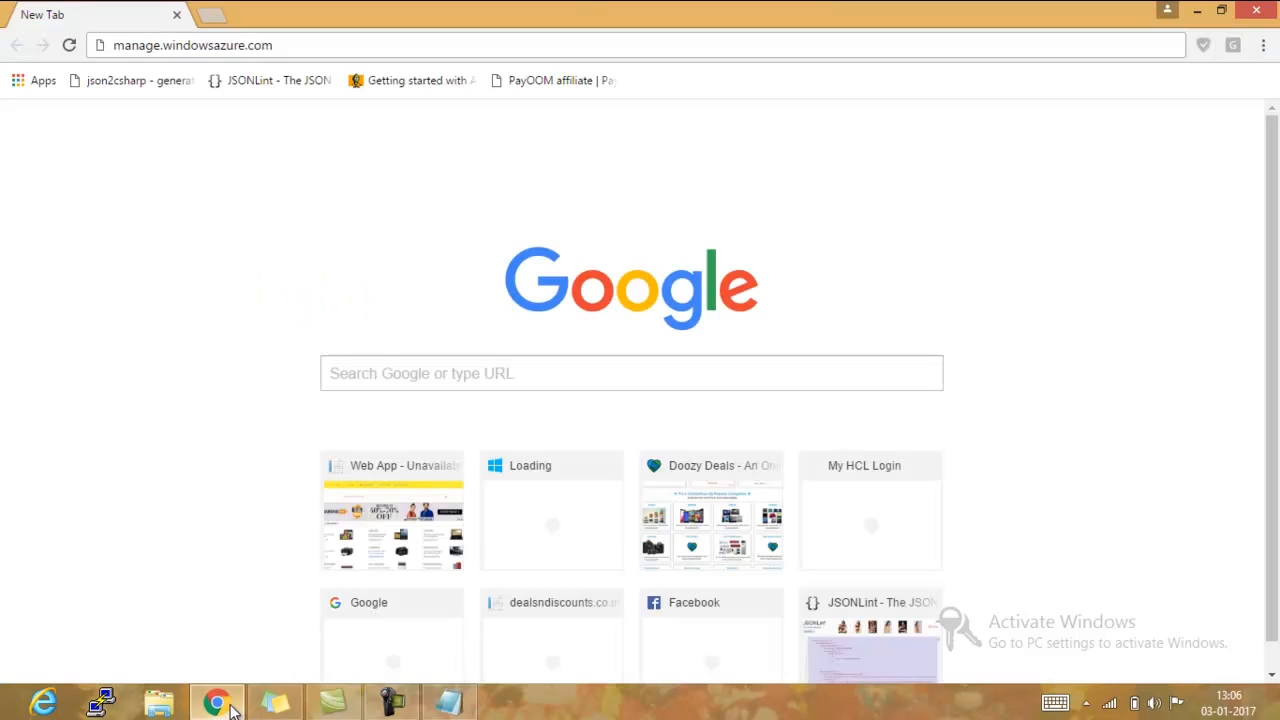
pyautogui.click(451, 46)
pyautogui.click(459, 47)
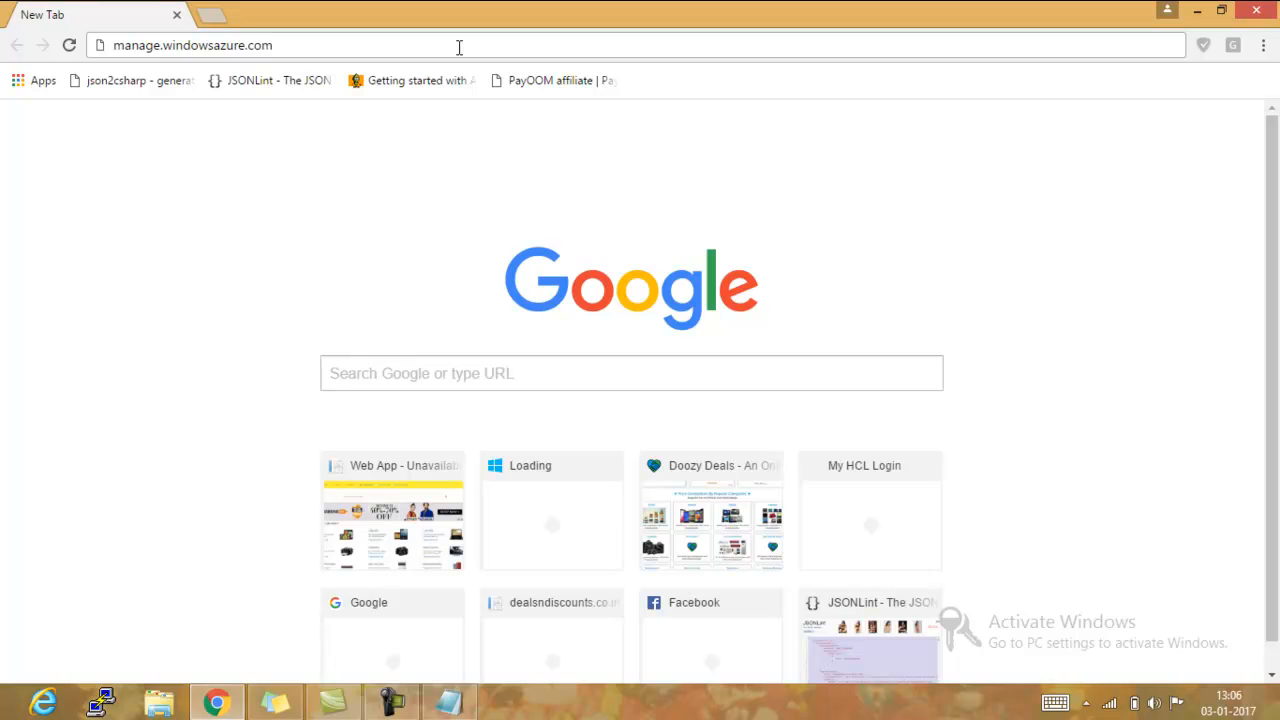
pyautogui.press('Return')
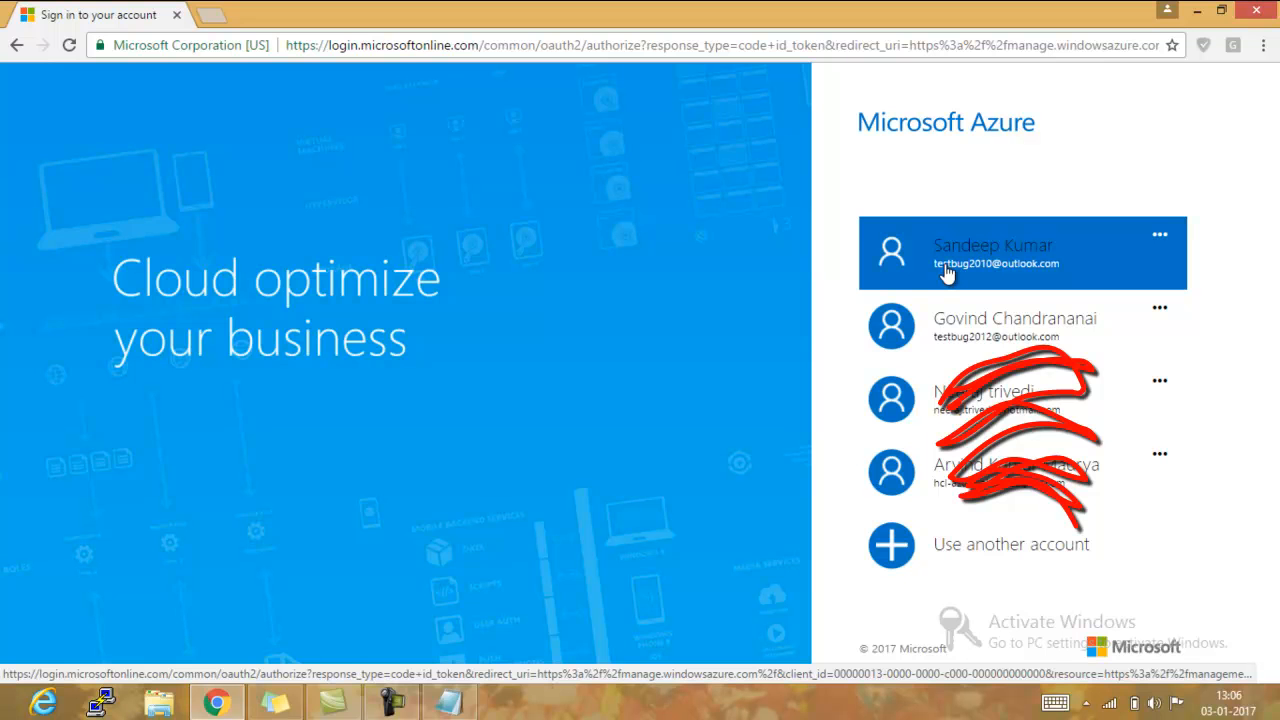
pyautogui.click(958, 270)
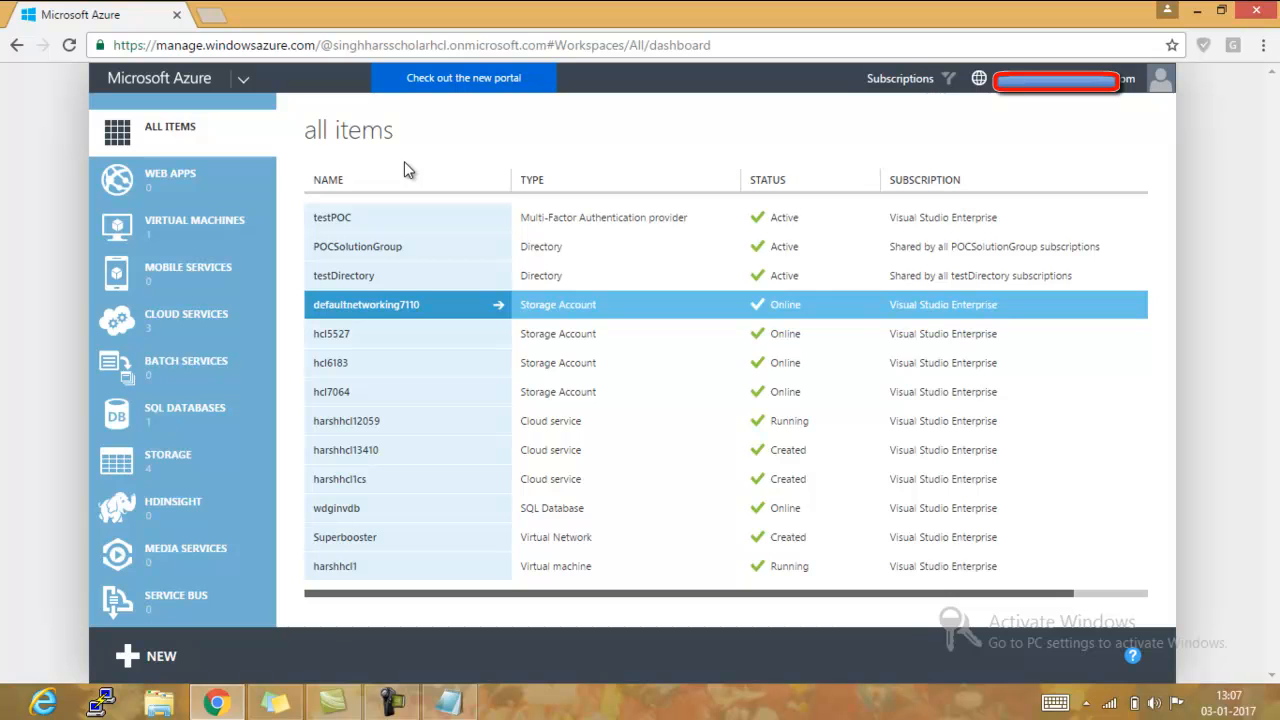
# Start creating a new compute virtual machine from the gallery in the virtual machines section
pyautogui.click(222, 243)
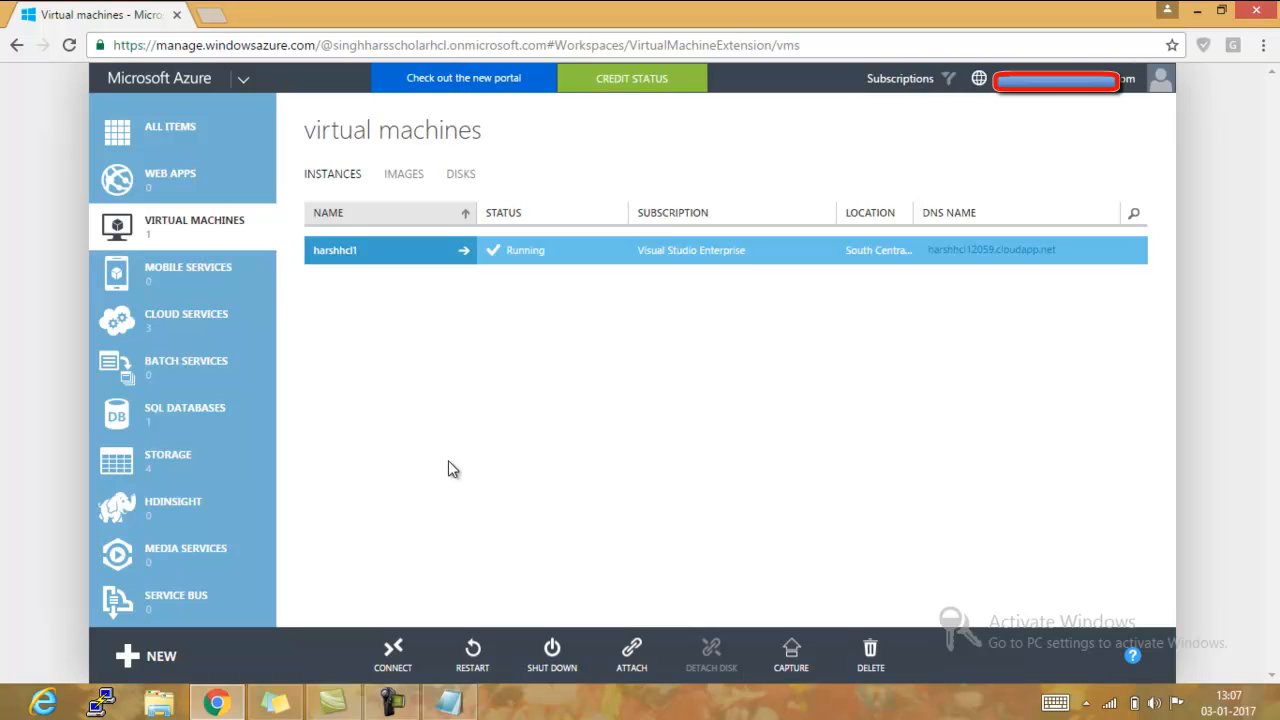
pyautogui.click(160, 657)
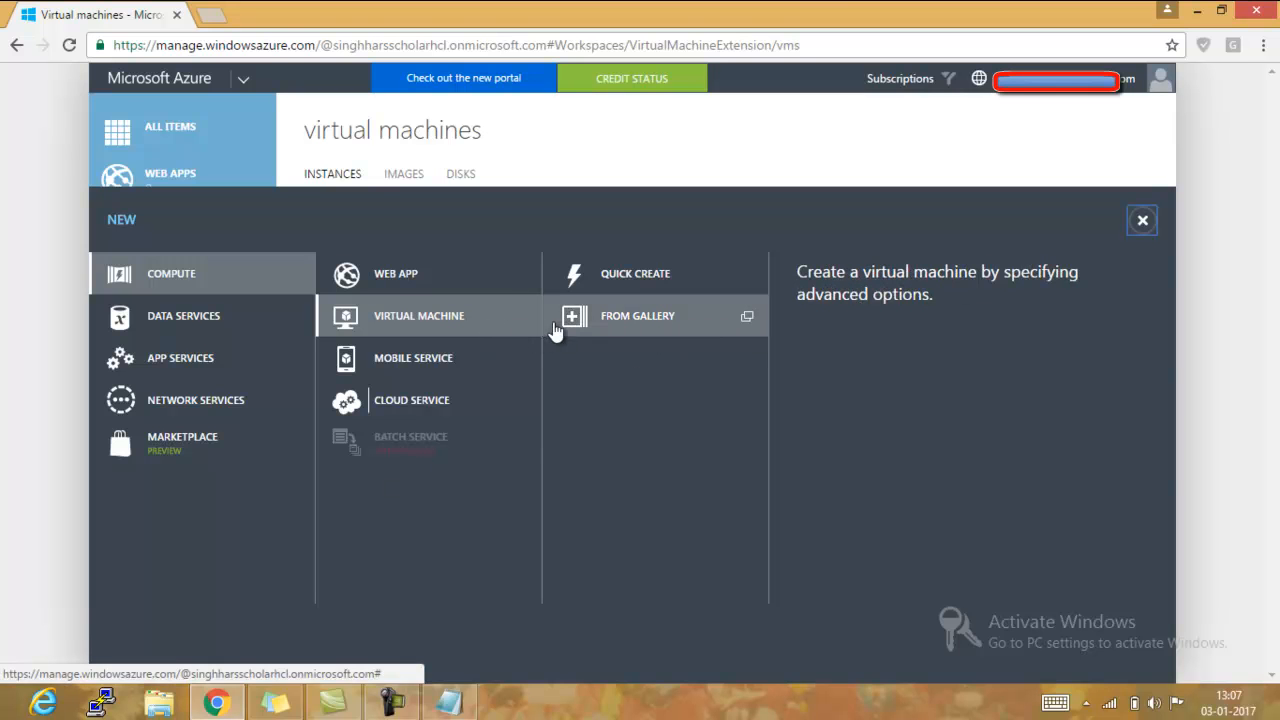
pyautogui.click(627, 324)
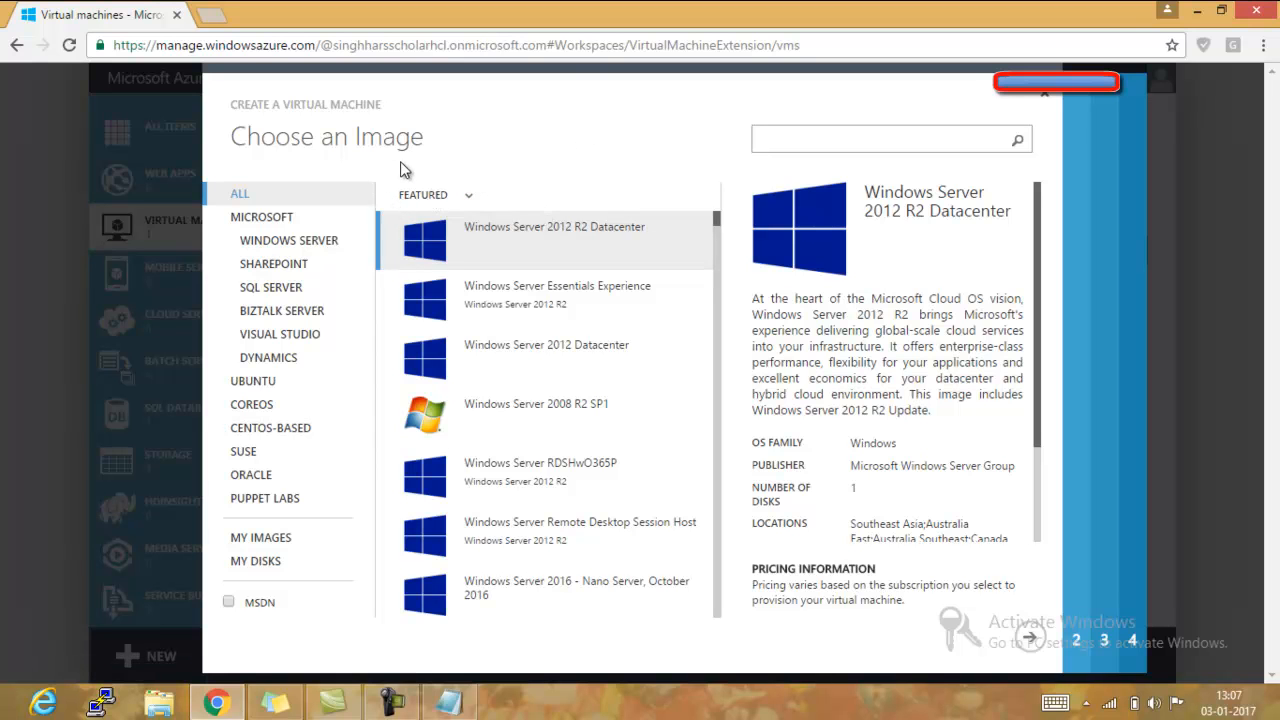
# Browse the image categories and choose the Windows 10 Enterprise N image under Microsoft, continuing to the virtual machine configuration
pyautogui.click(345, 249)
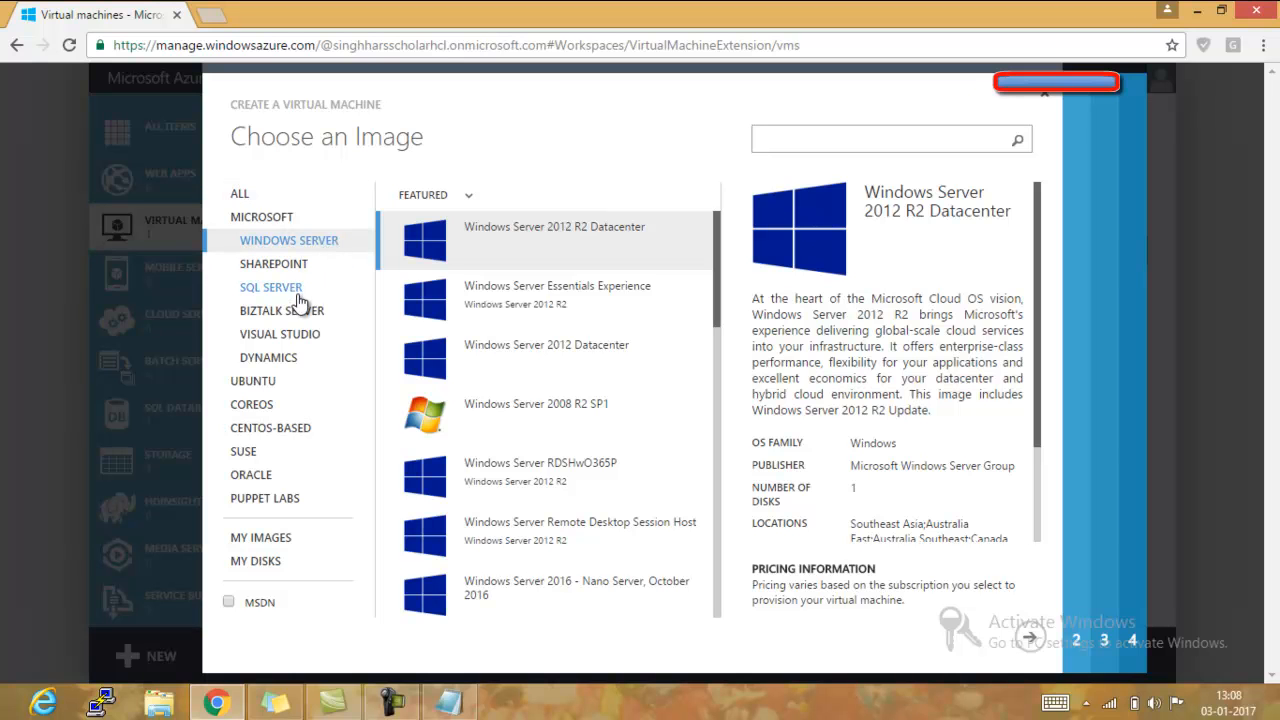
pyautogui.click(268, 386)
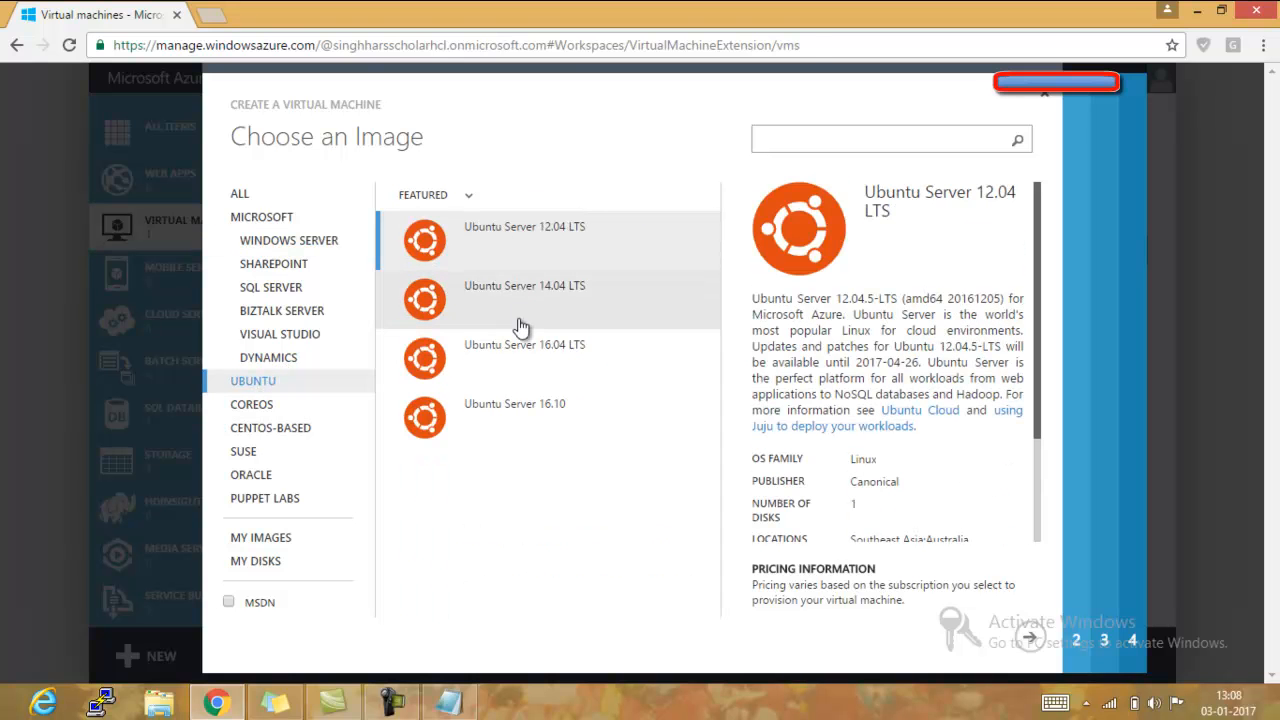
pyautogui.click(279, 436)
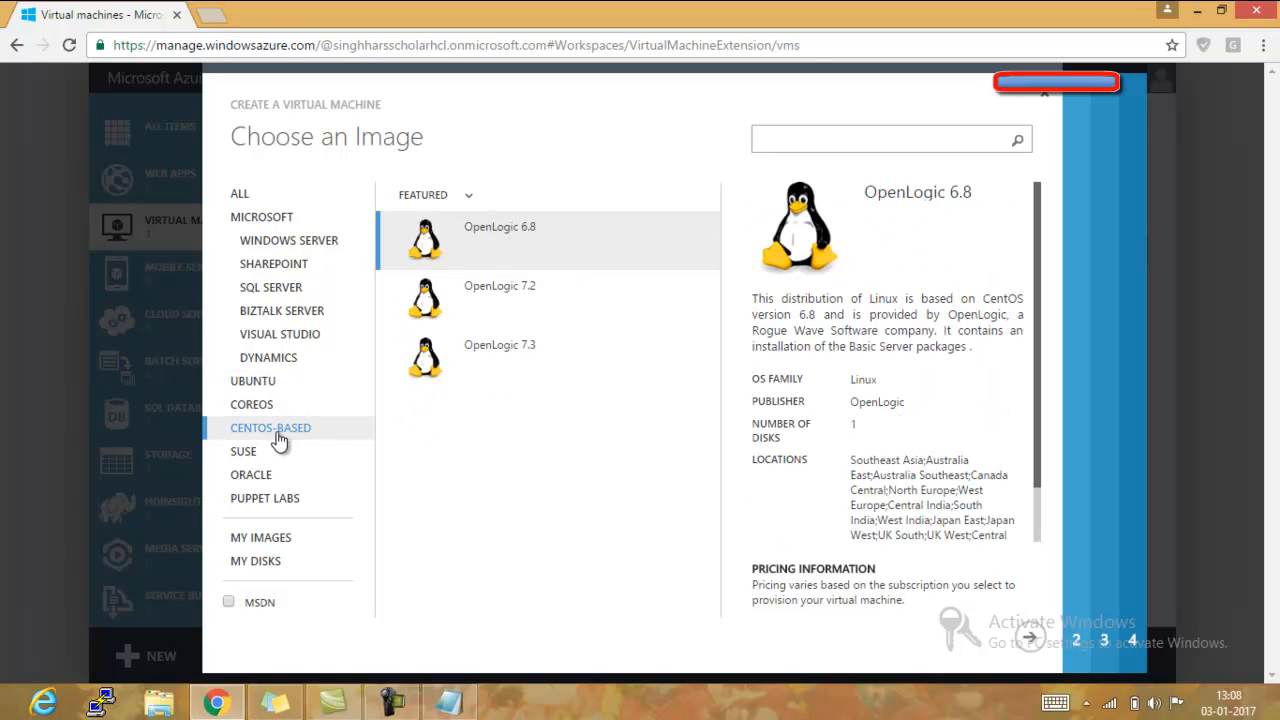
pyautogui.click(294, 546)
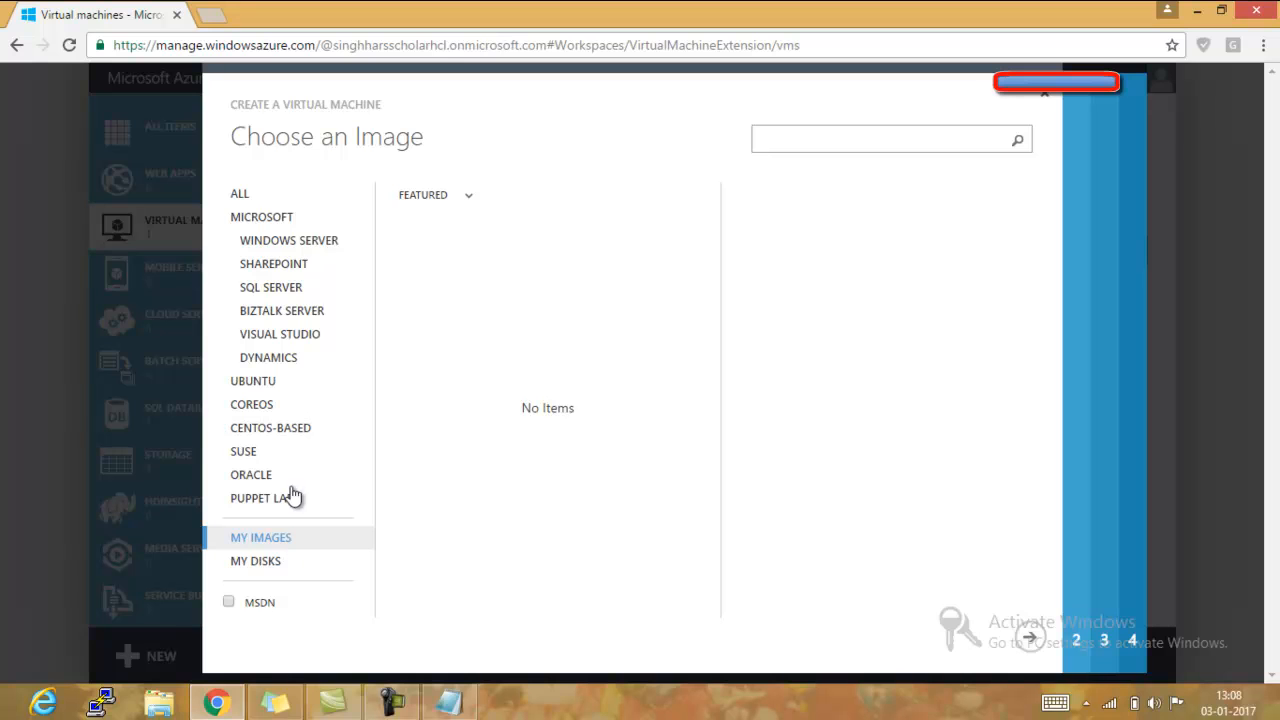
pyautogui.click(272, 226)
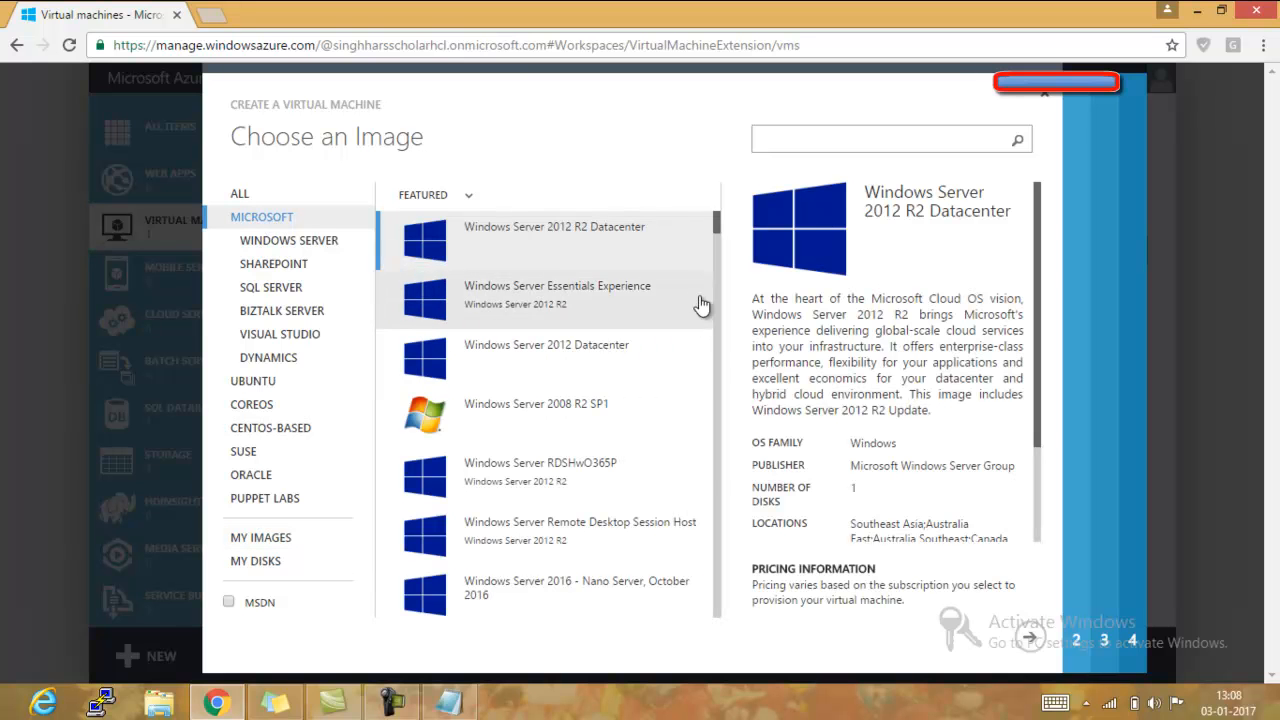
pyautogui.moveTo(717, 222); pyautogui.dragTo(721, 513)
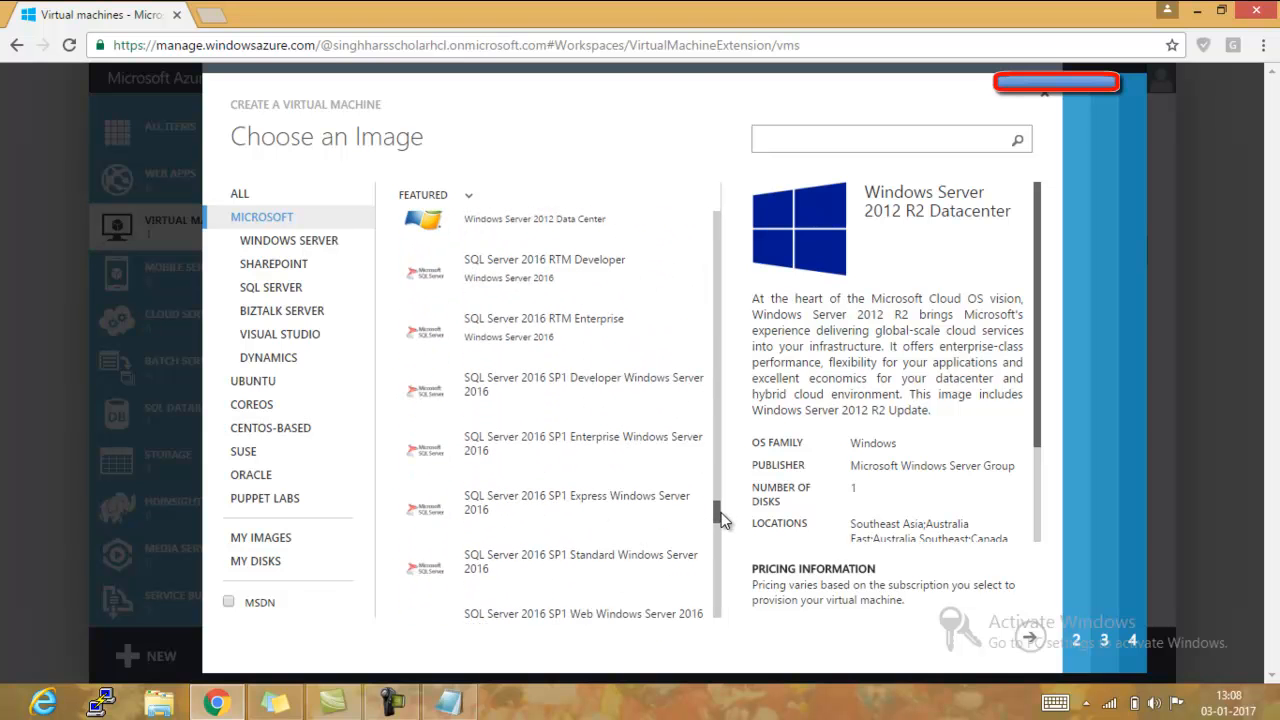
pyautogui.moveTo(722, 520); pyautogui.dragTo(722, 570)
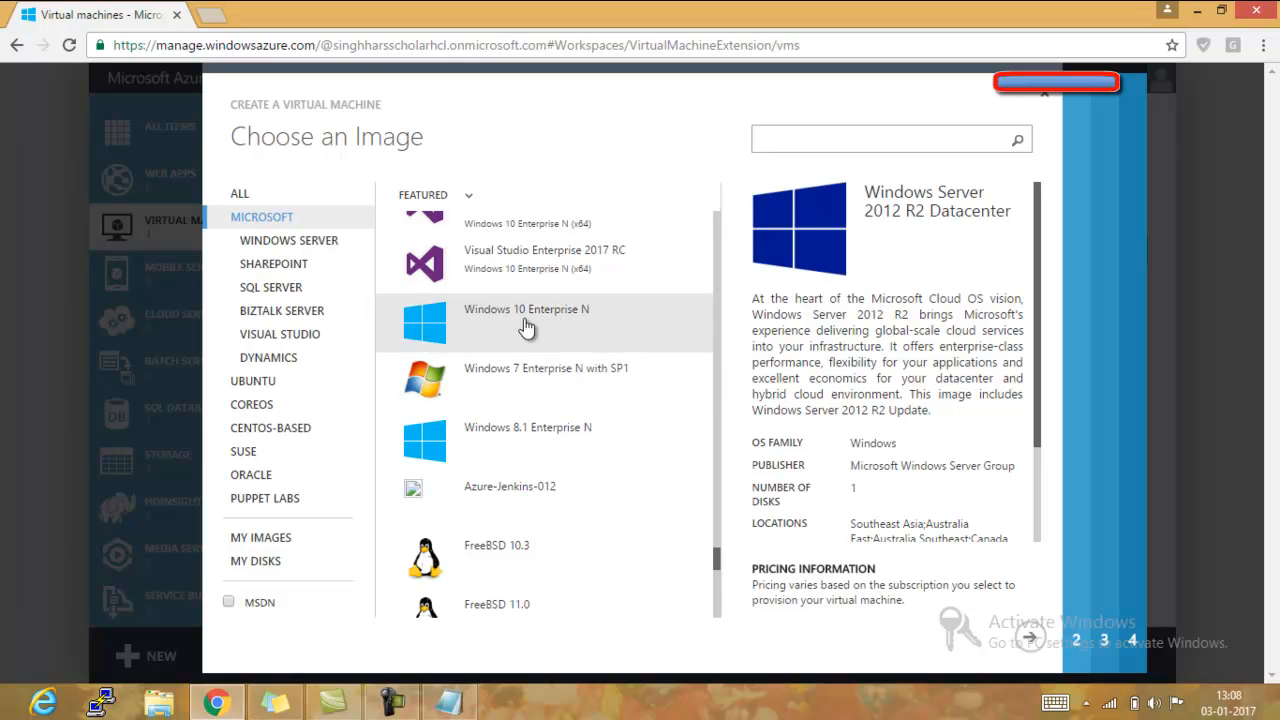
pyautogui.click(527, 329)
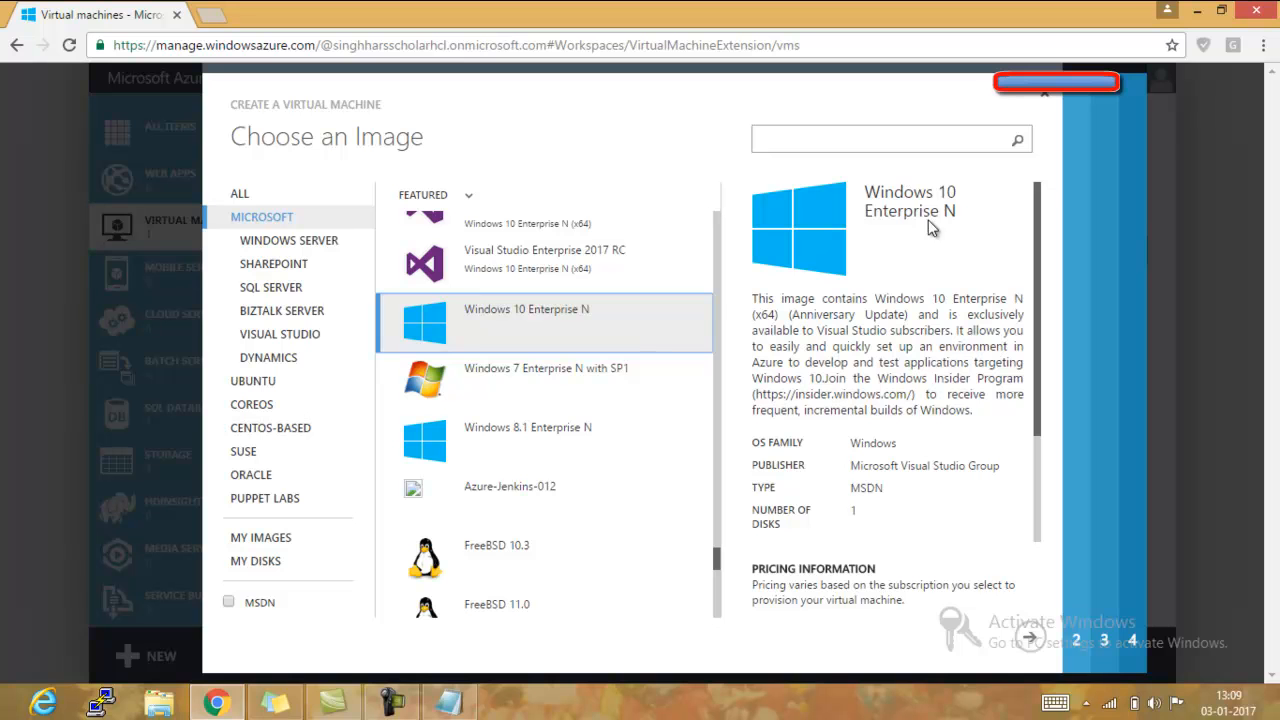
pyautogui.click(1028, 640)
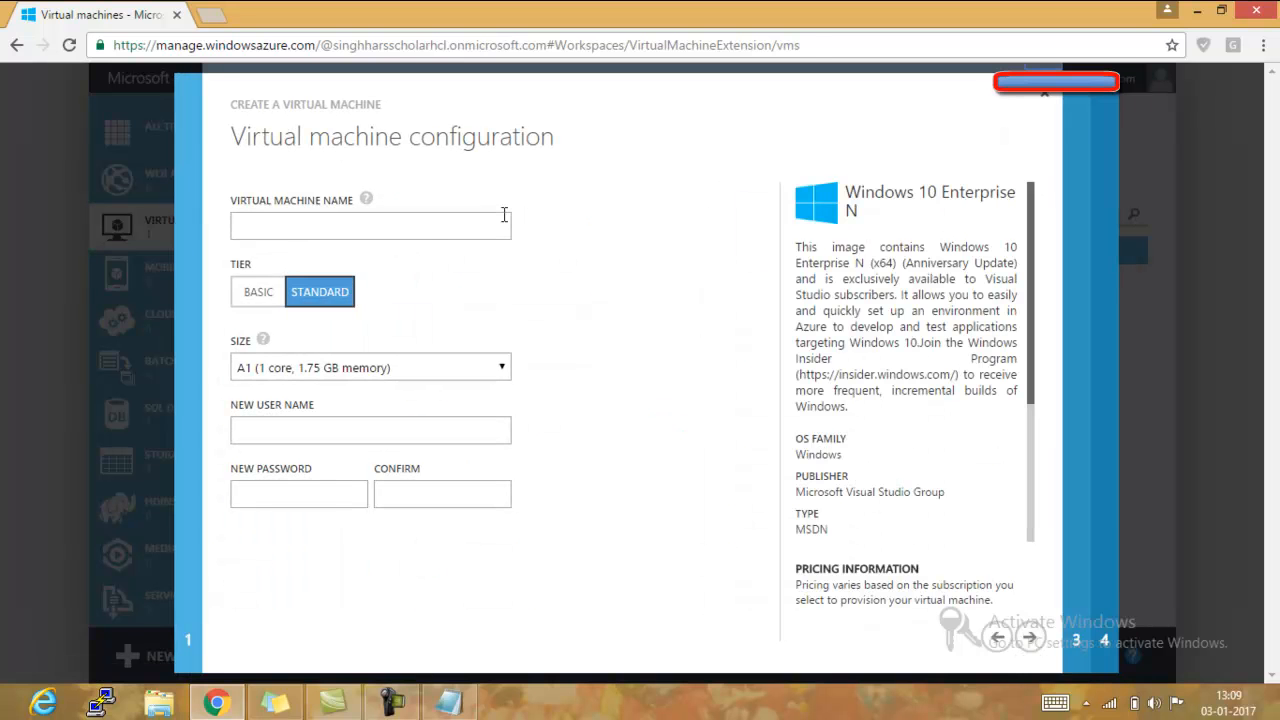
# Name the virtual machine AZUREDEMO and set its size to A2 (2 cores, 3.5 GB memory)
pyautogui.click(410, 231)
pyautogui.write('AZURE')
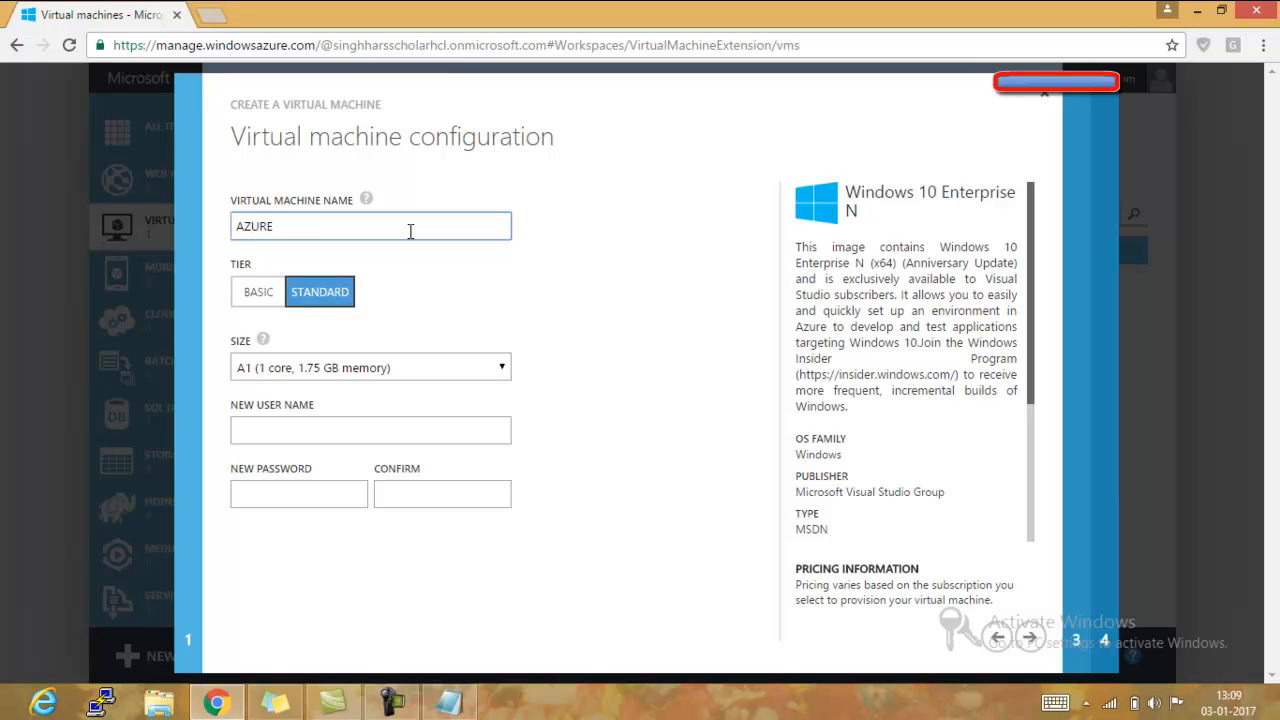
pyautogui.write('DEMO')
pyautogui.click(417, 369)
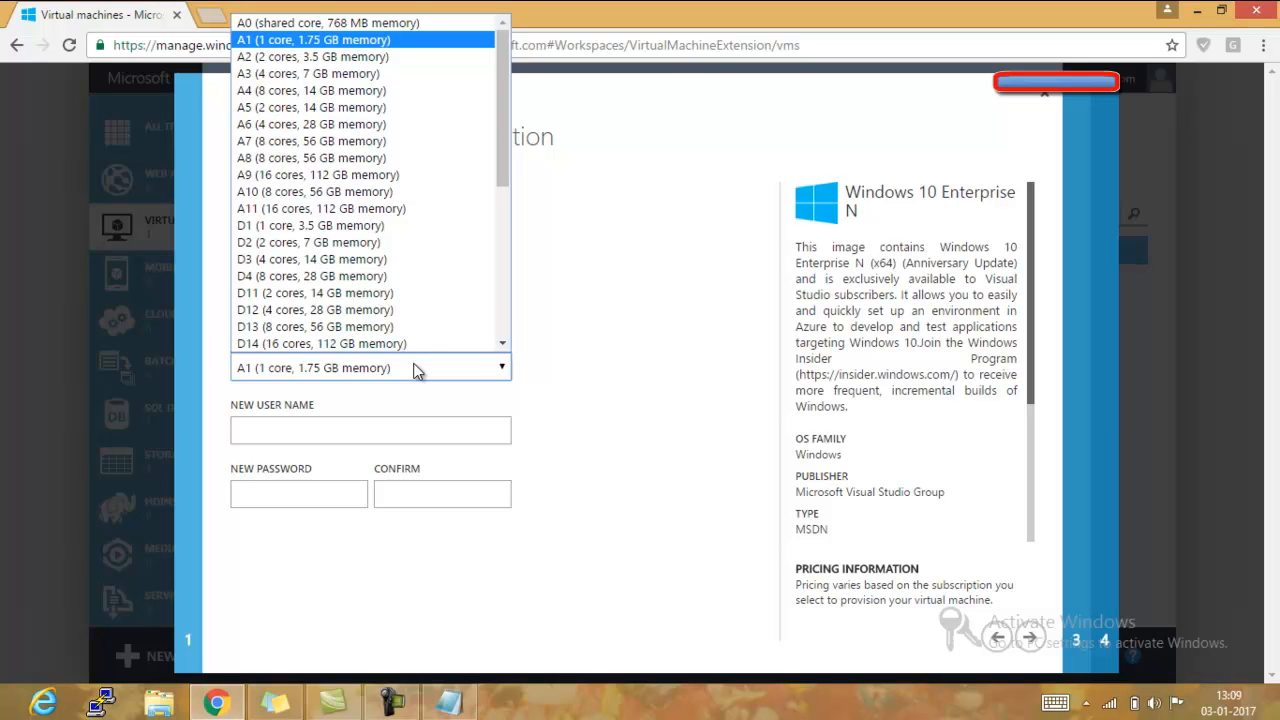
pyautogui.click(406, 57)
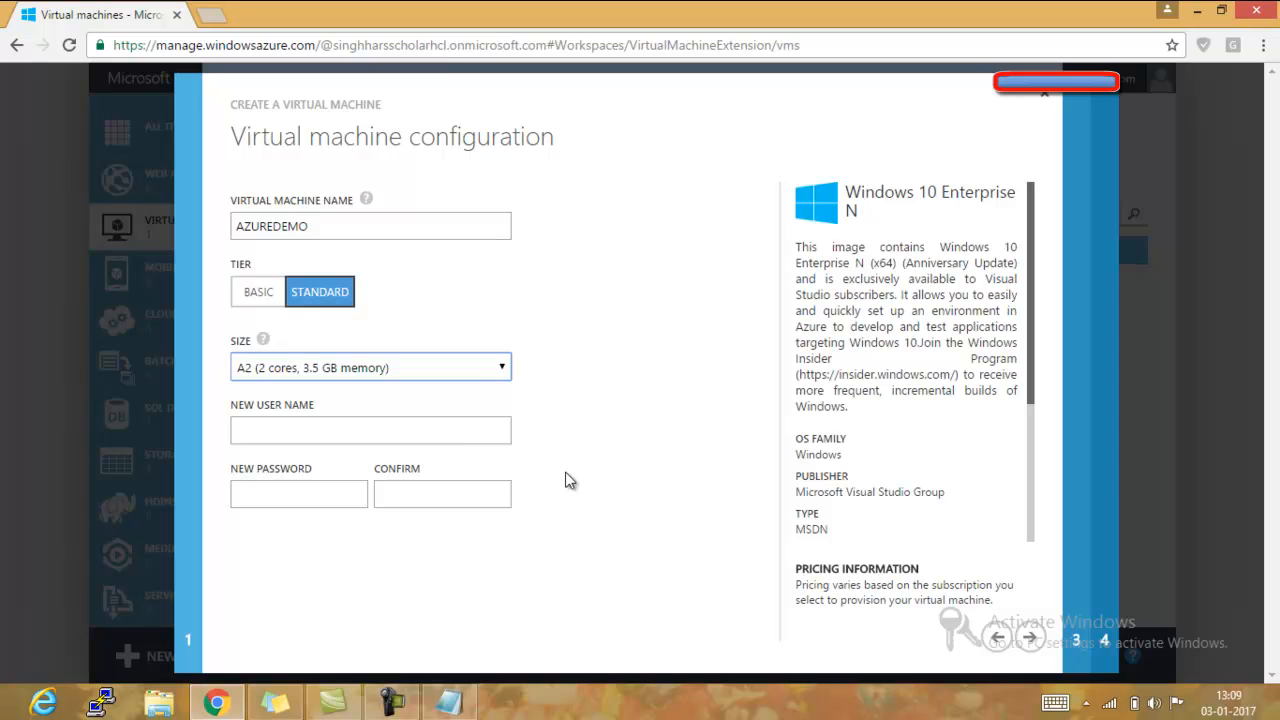
# Set the new user name to azureuser, enter and confirm the new password, and continue to the next configuration page
pyautogui.click(437, 435)
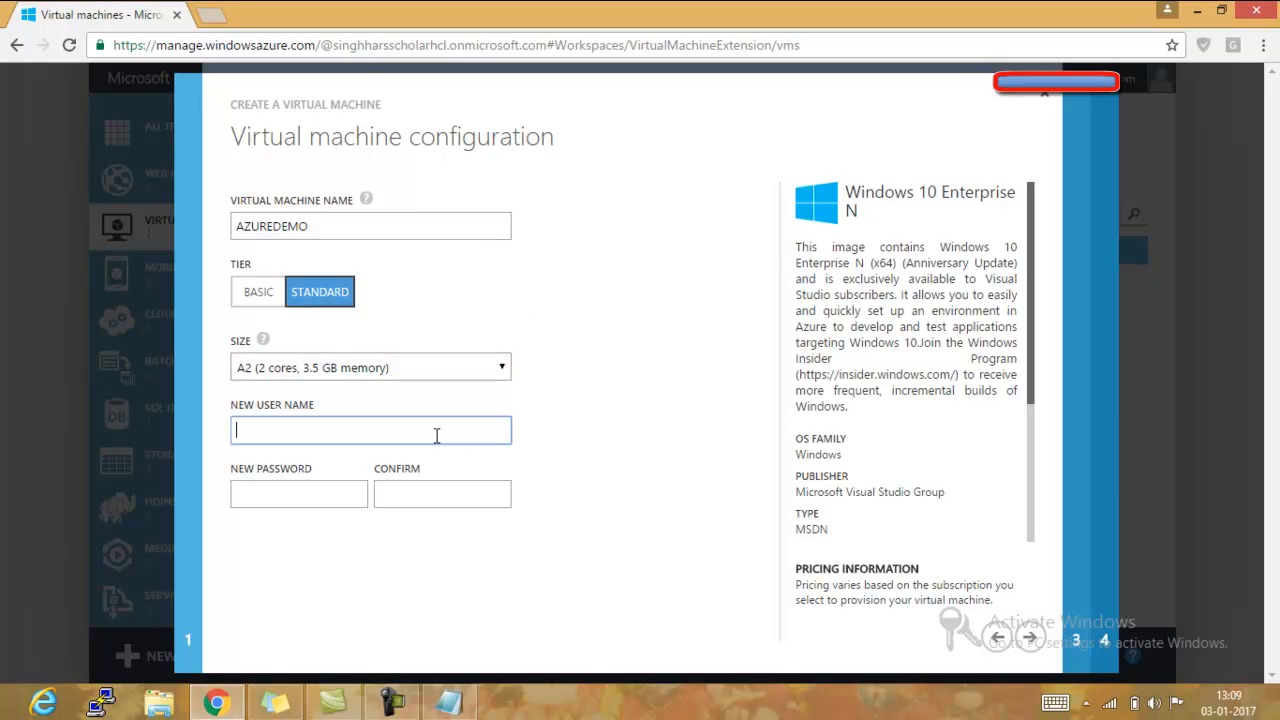
pyautogui.write('azureuser')
pyautogui.click(330, 495)
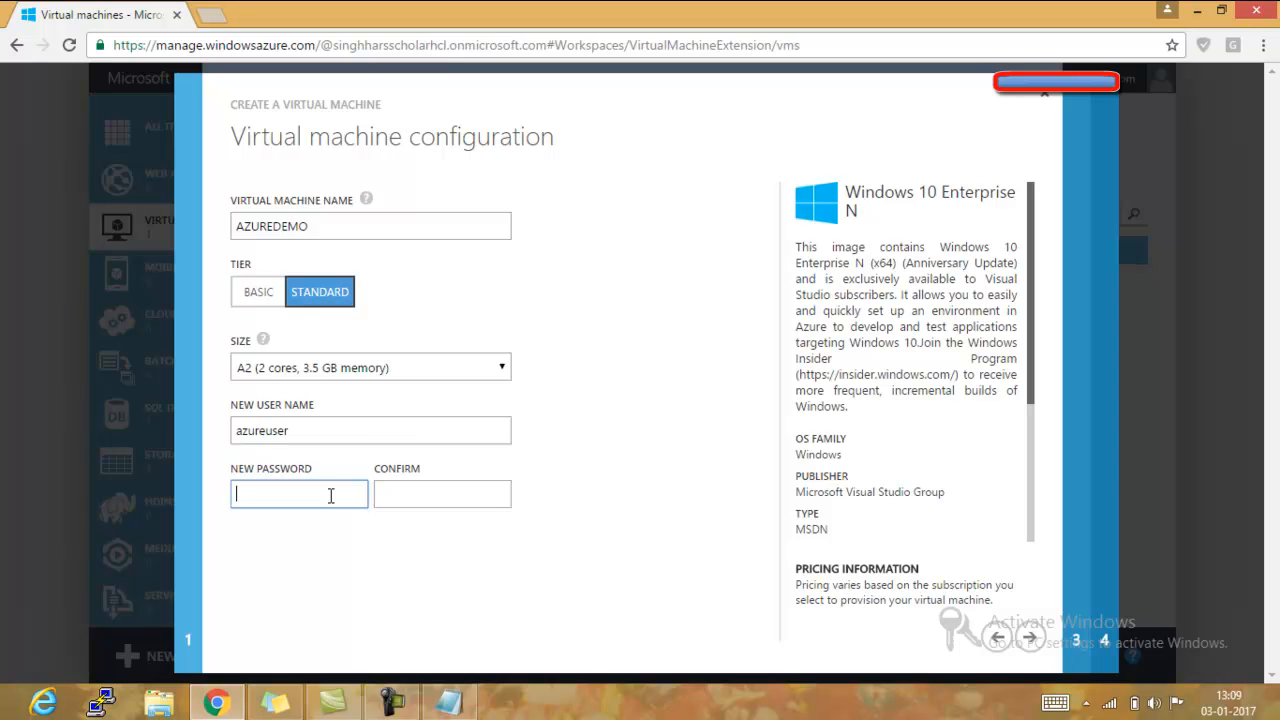
pyautogui.write('*********')
pyautogui.click(413, 499)
pyautogui.write('*****')
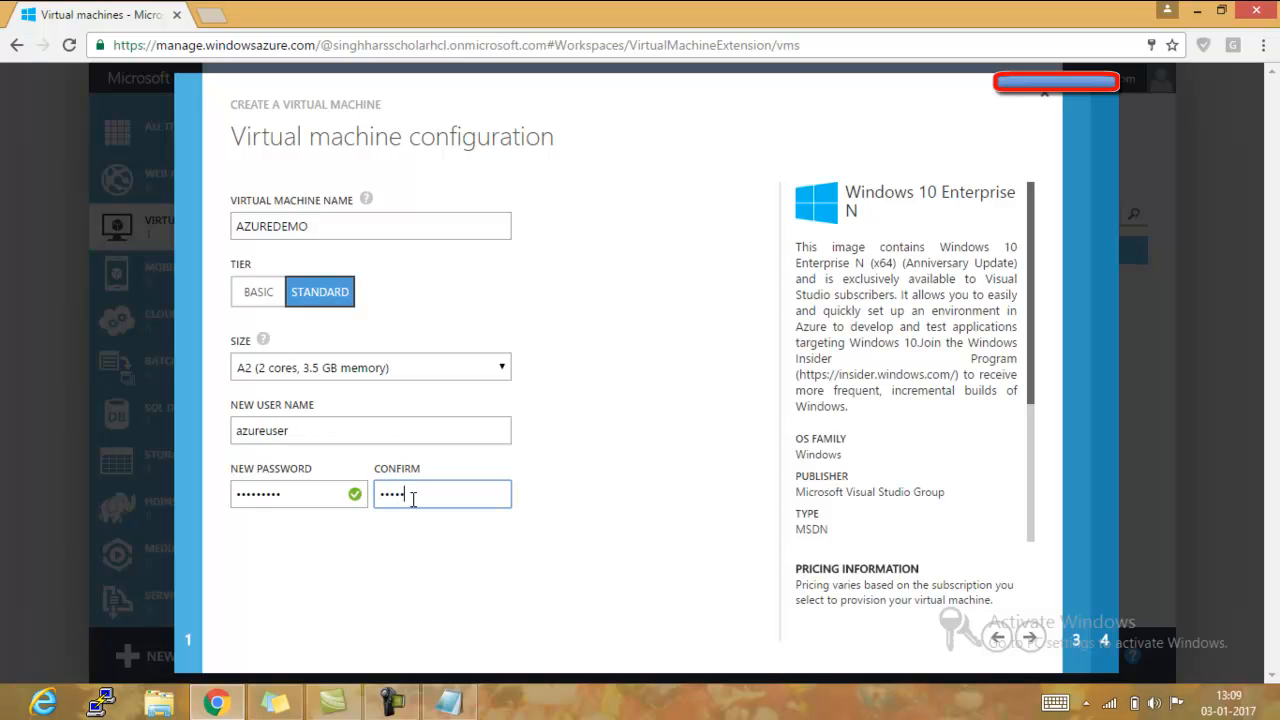
pyautogui.write('****')
pyautogui.click(1030, 637)
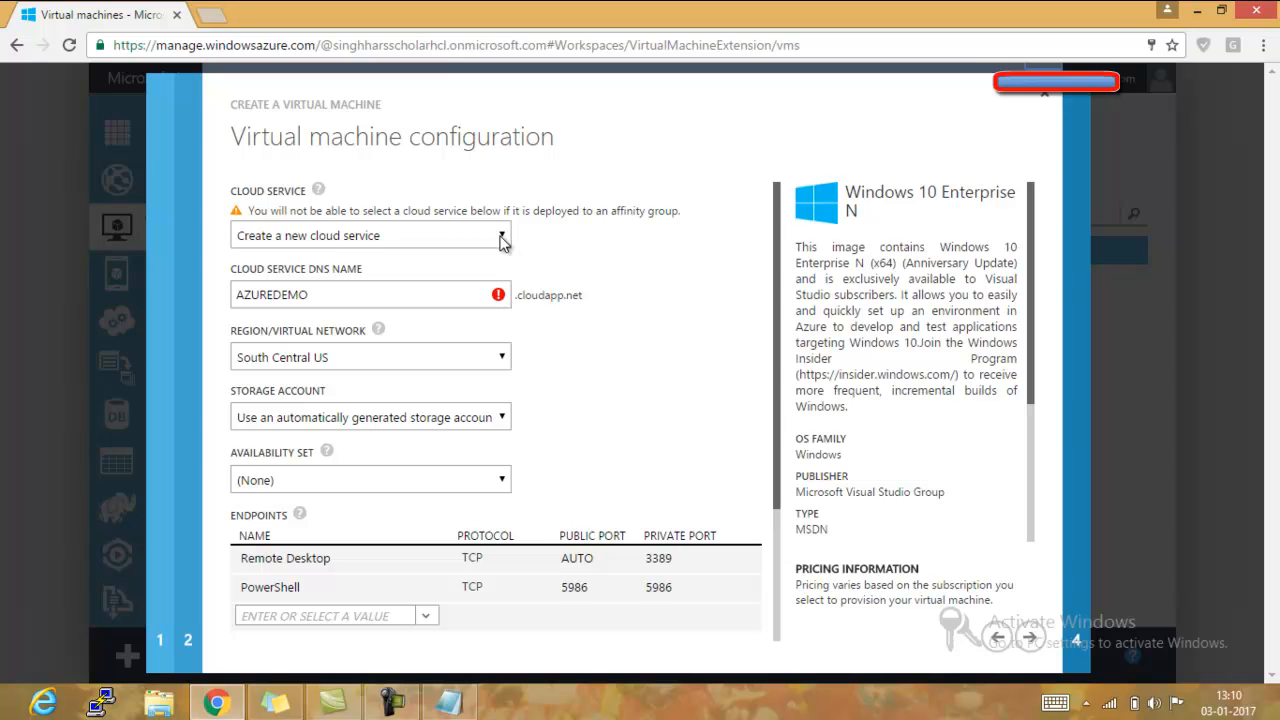
# Replace the cloud service DNS name with azuredemo1
pyautogui.moveTo(379, 296)
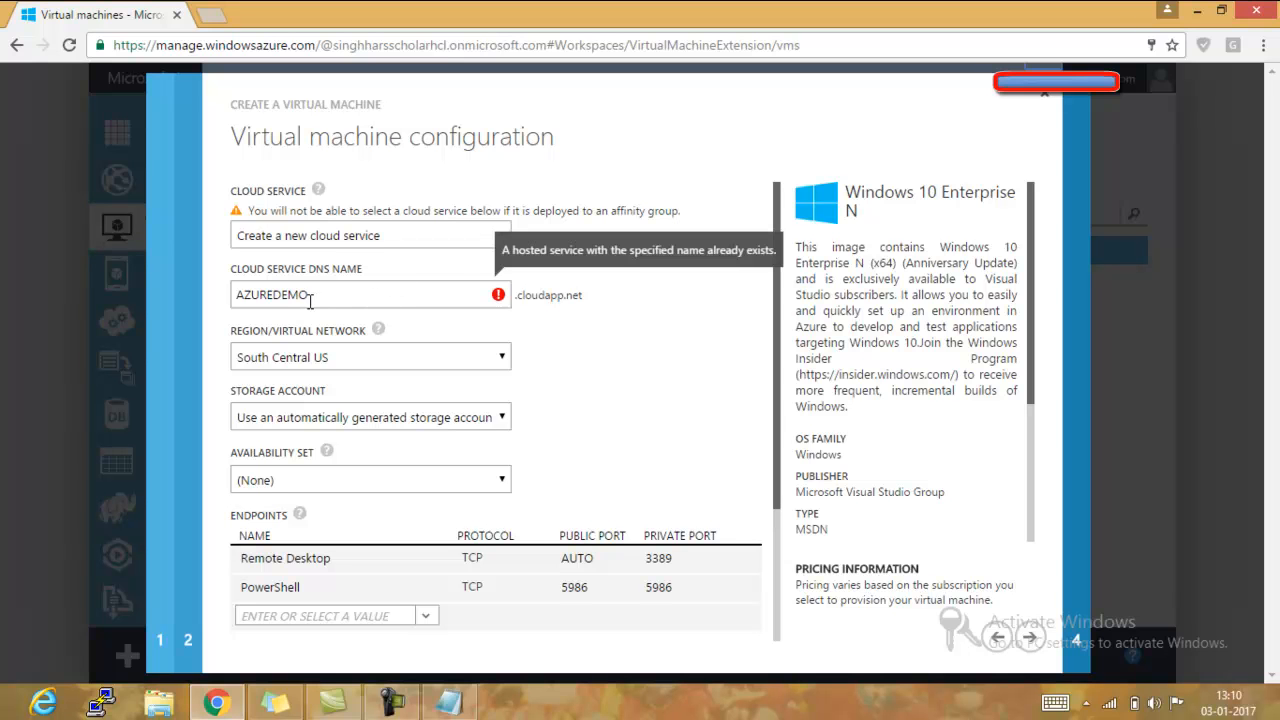
pyautogui.click(420, 297)
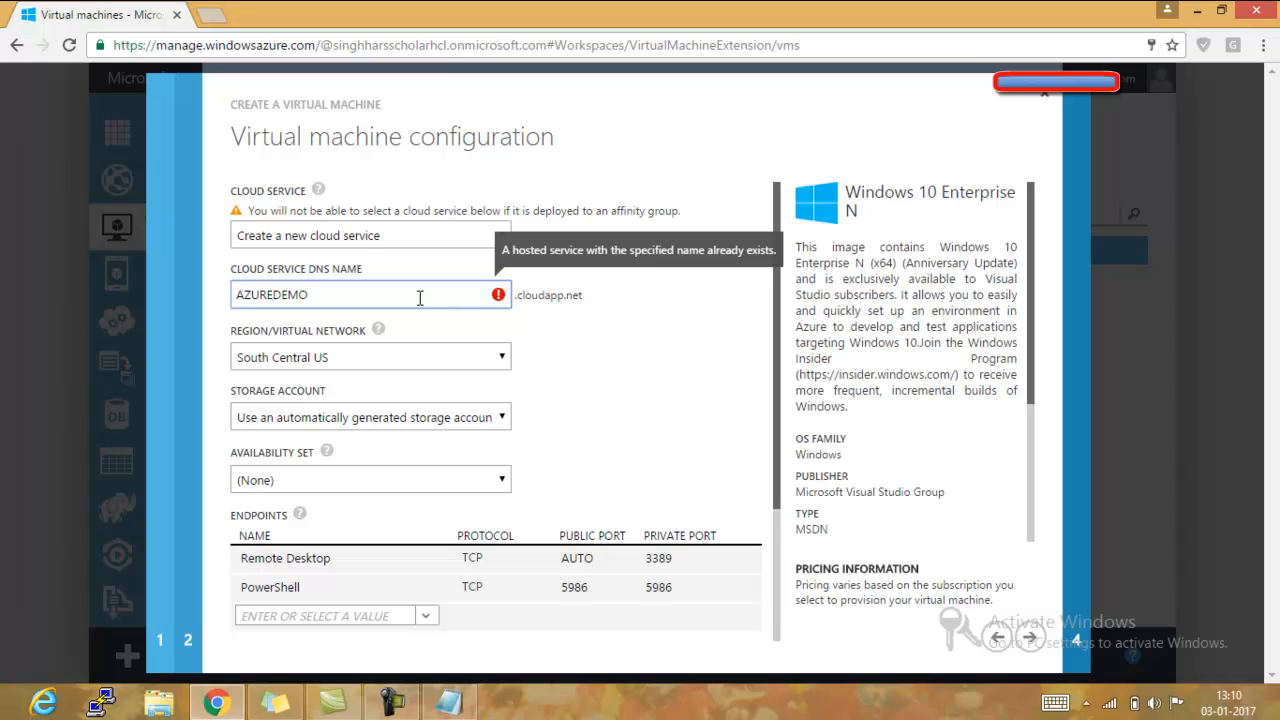
pyautogui.press('BackSpace')
pyautogui.press('BackSpace')
pyautogui.press('BackSpace')
pyautogui.press('BackSpace')
pyautogui.press('BackSpace')
pyautogui.press('BackSpace')
pyautogui.press('BackSpace')
pyautogui.press('BackSpace')
pyautogui.press('BackSpace')
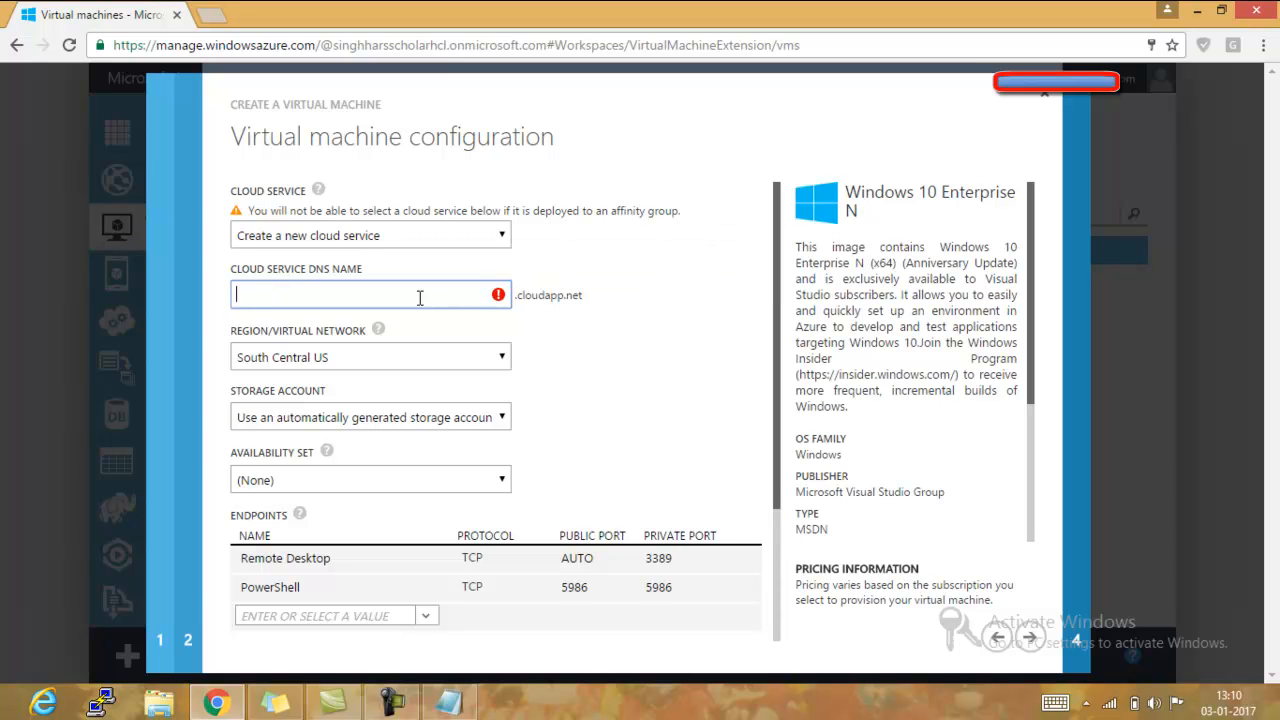
pyautogui.write('a')
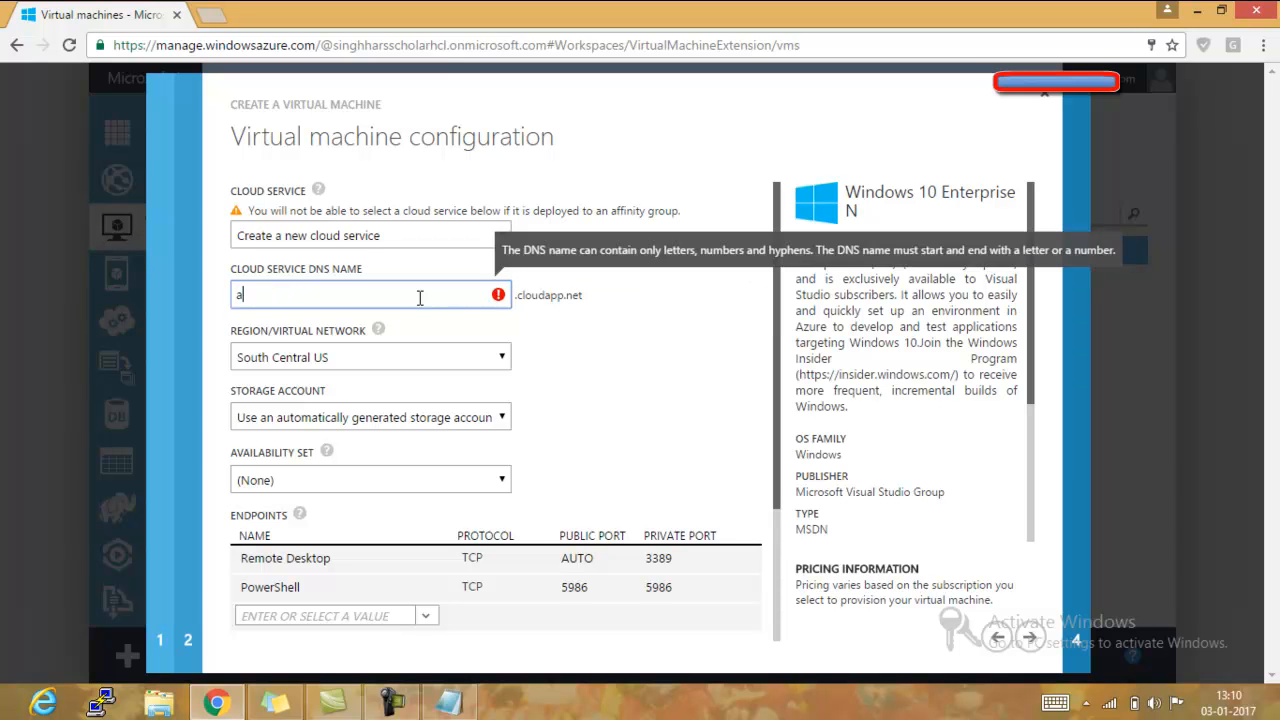
pyautogui.write('zuredemo')
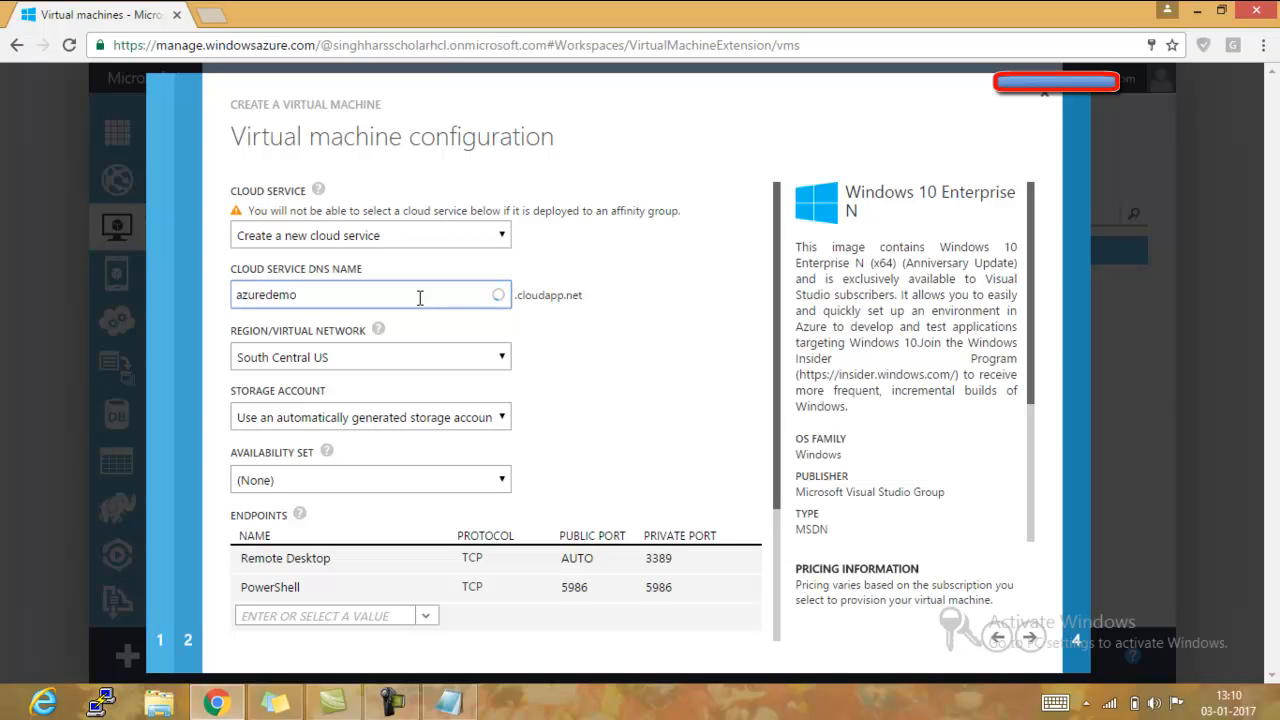
pyautogui.write('1')
# Set the region to Central US, continue with the other defaults including the VM Agent, and submit the virtual machine creation
pyautogui.scroll(-1, 776, 392)
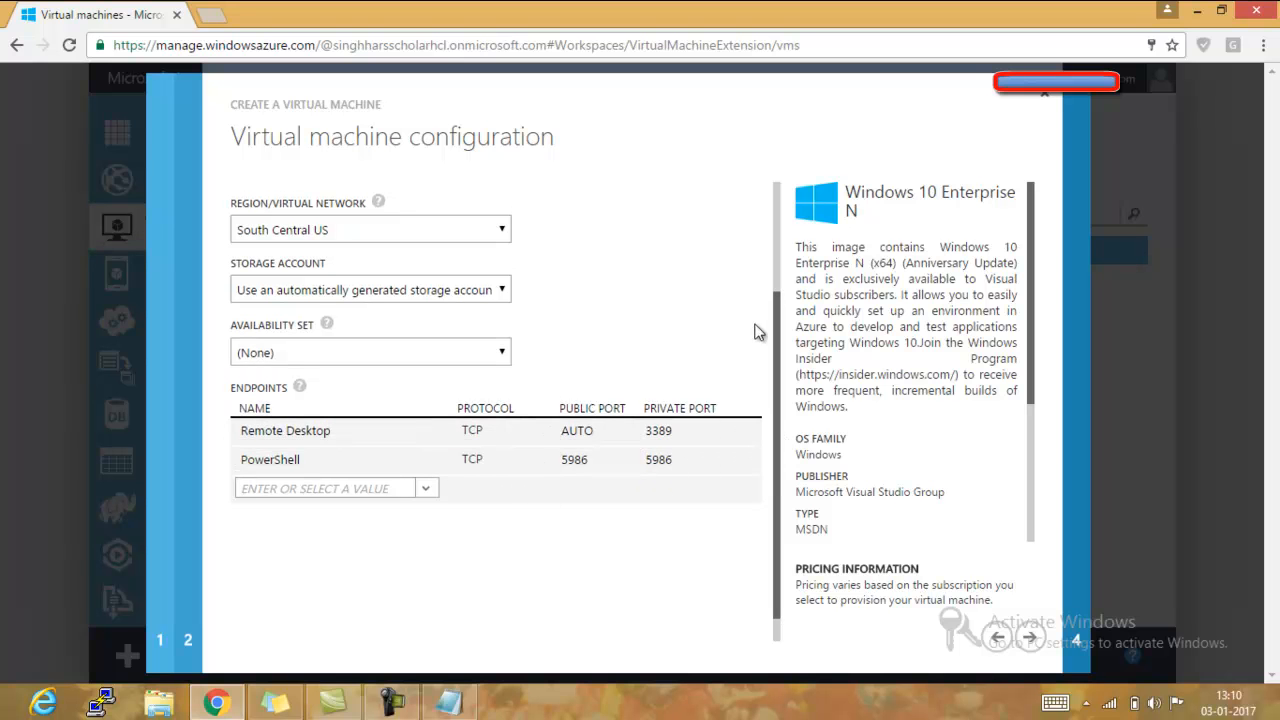
pyautogui.scroll(1, 775, 346)
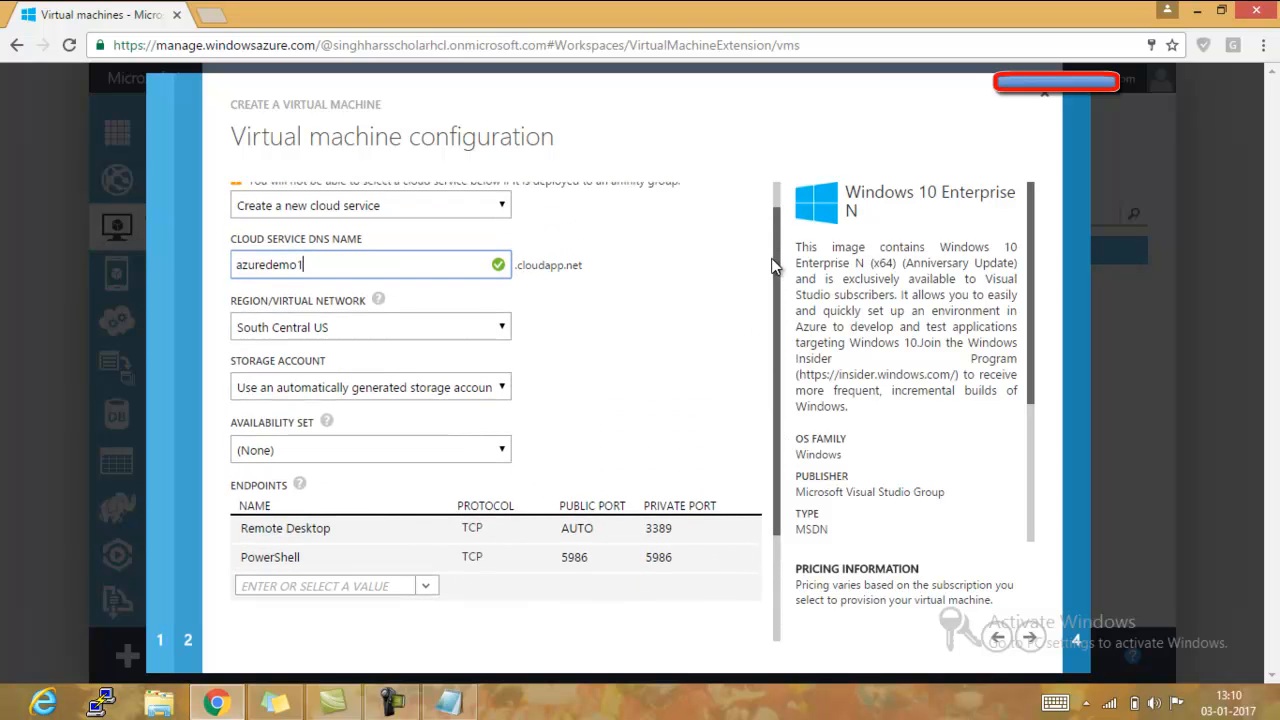
pyautogui.click(490, 338)
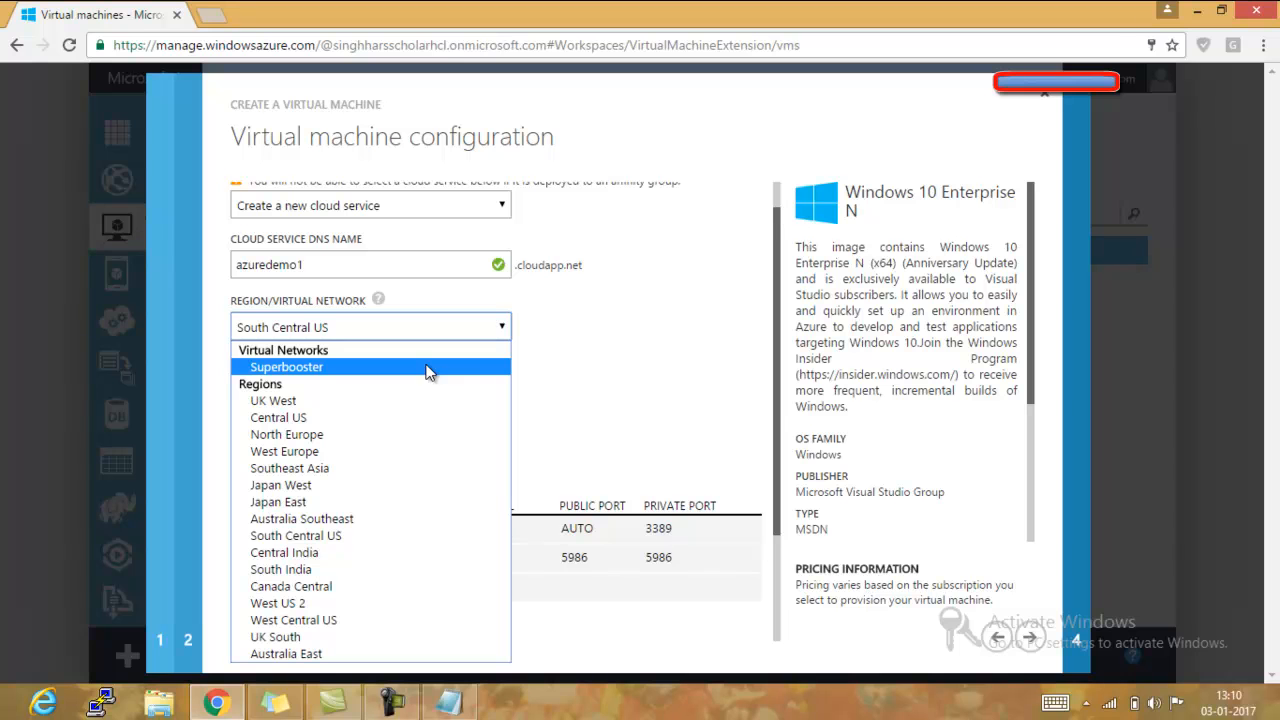
pyautogui.click(545, 345)
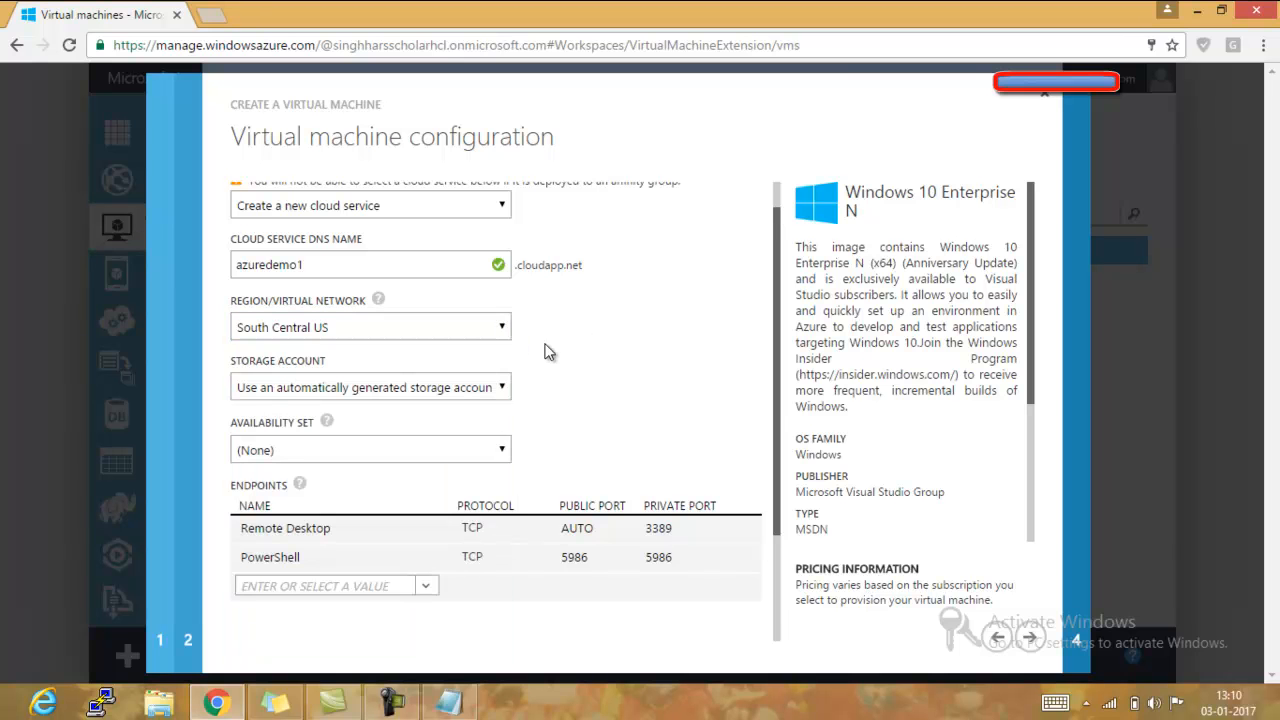
pyautogui.click(497, 328)
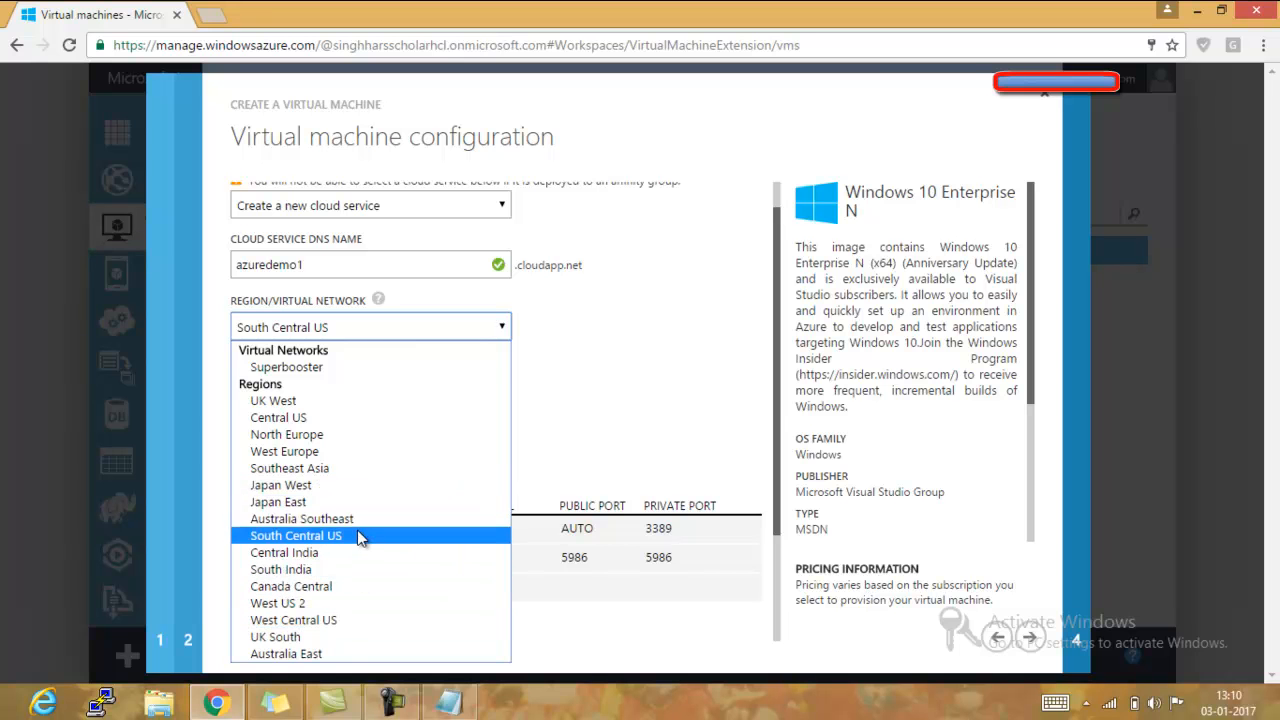
pyautogui.click(383, 420)
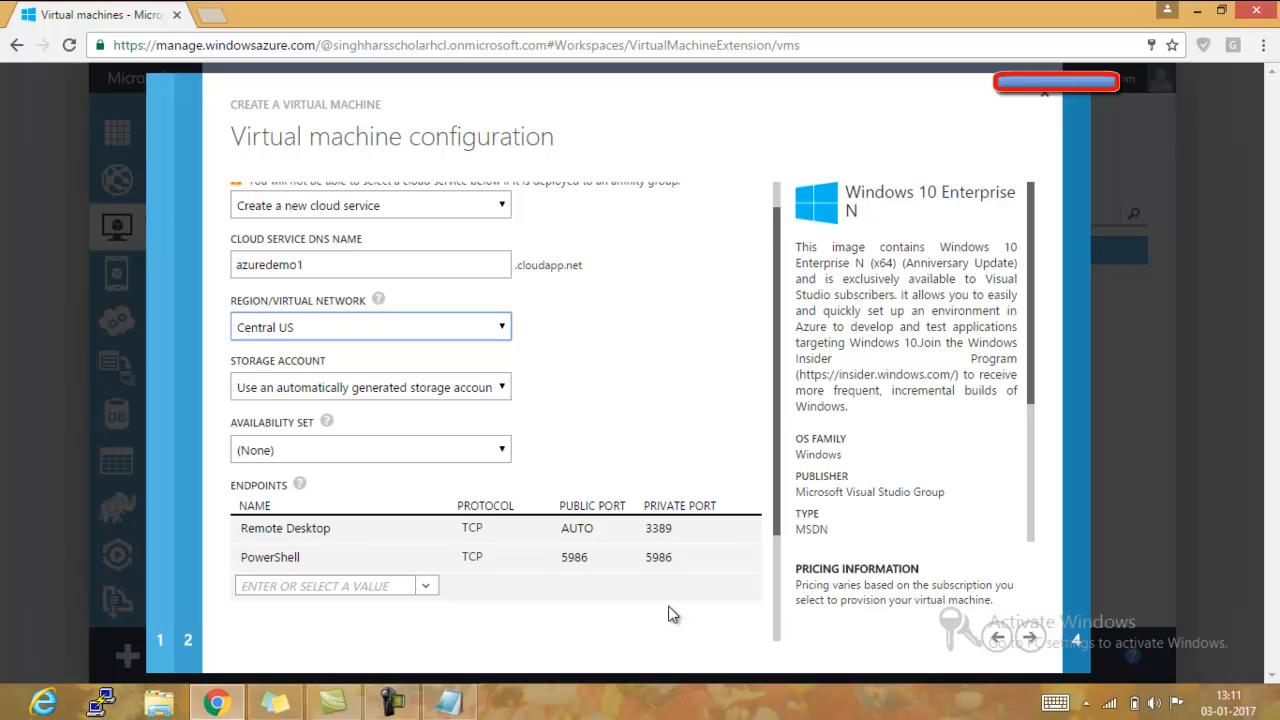
pyautogui.click(1030, 640)
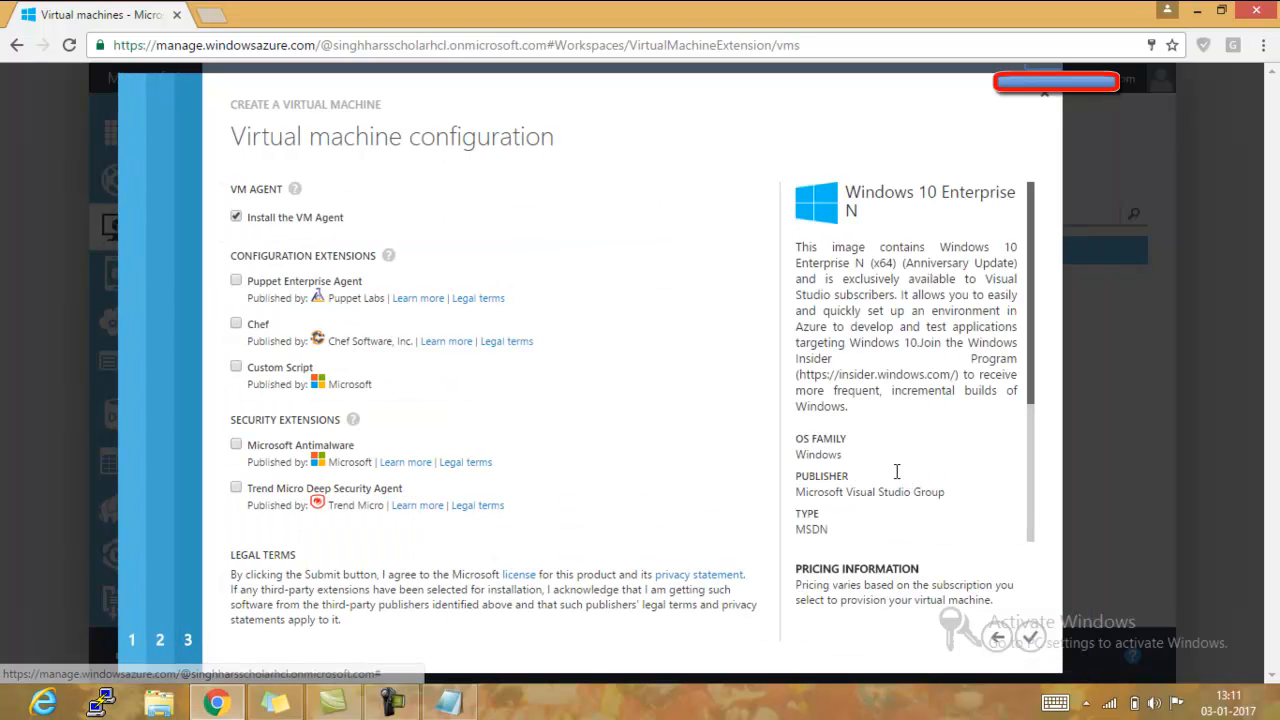
pyautogui.click(1031, 639)
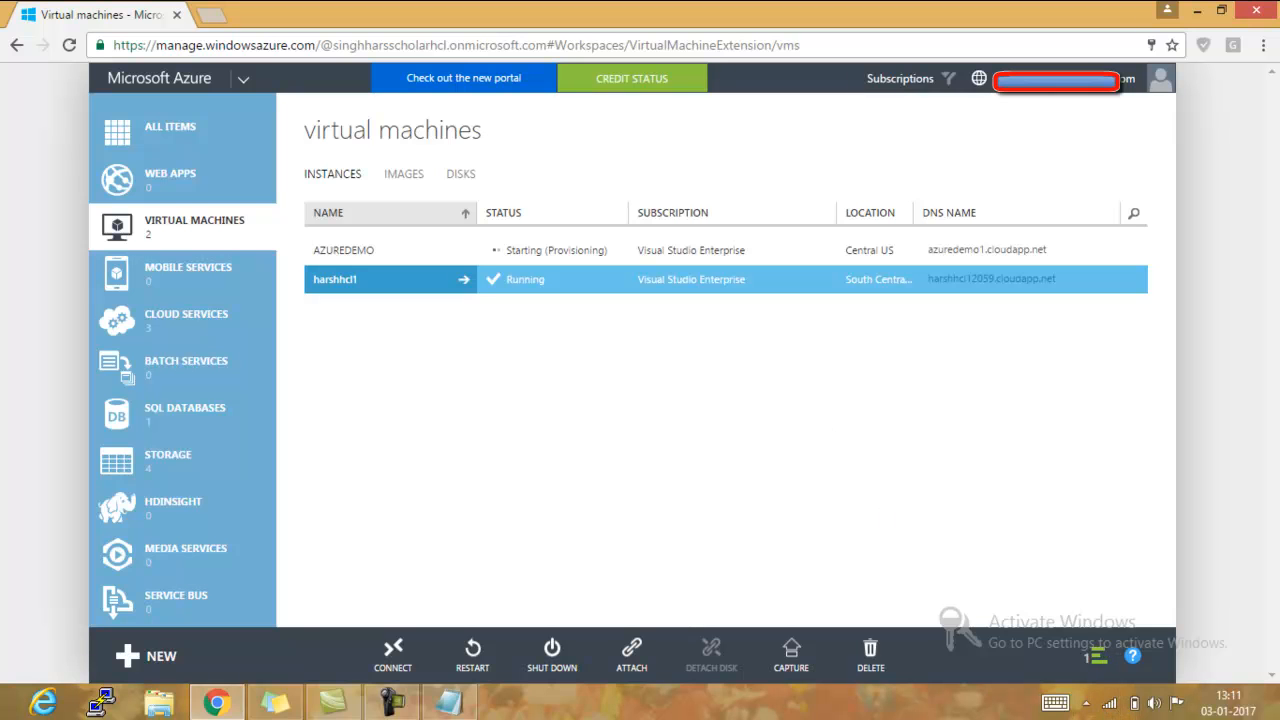
pyautogui.click(392, 703)
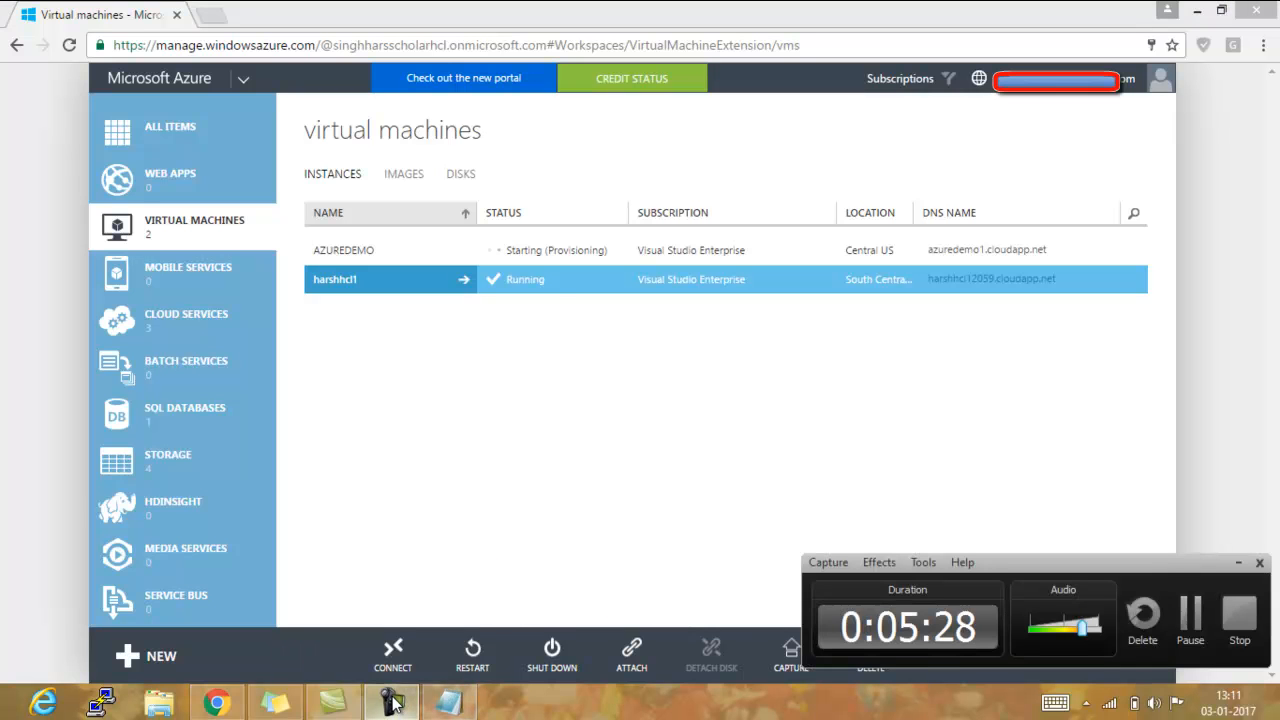
pyautogui.click(1190, 622)
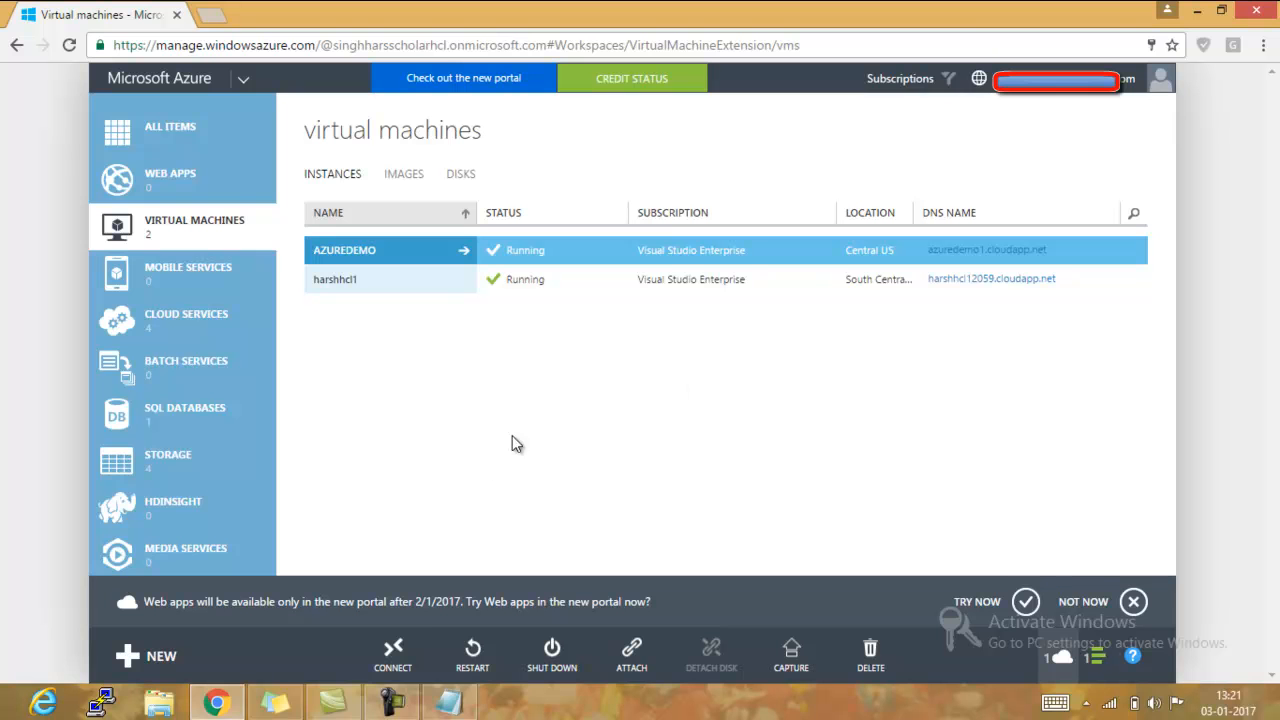
# Download the AZUREDEMO.rdp file for the AZUREDEMO virtual machine, open it, and connect despite the unknown publisher
pyautogui.click(395, 660)
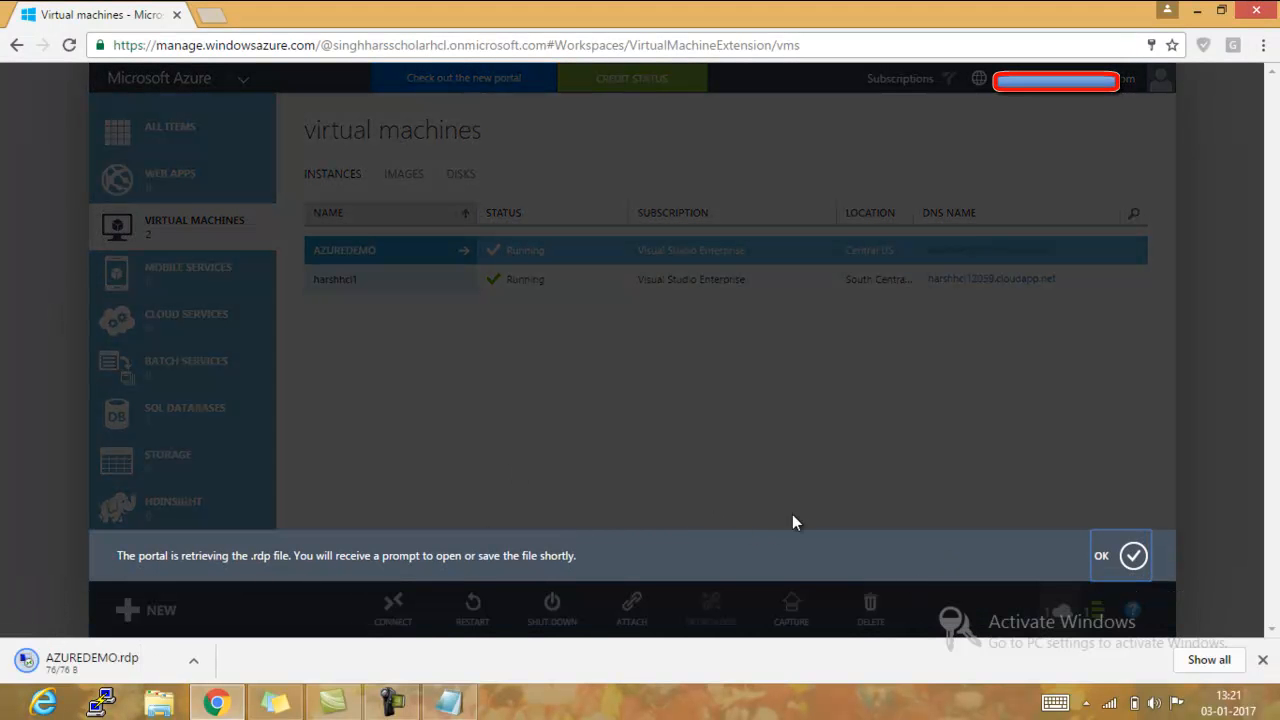
pyautogui.click(1133, 557)
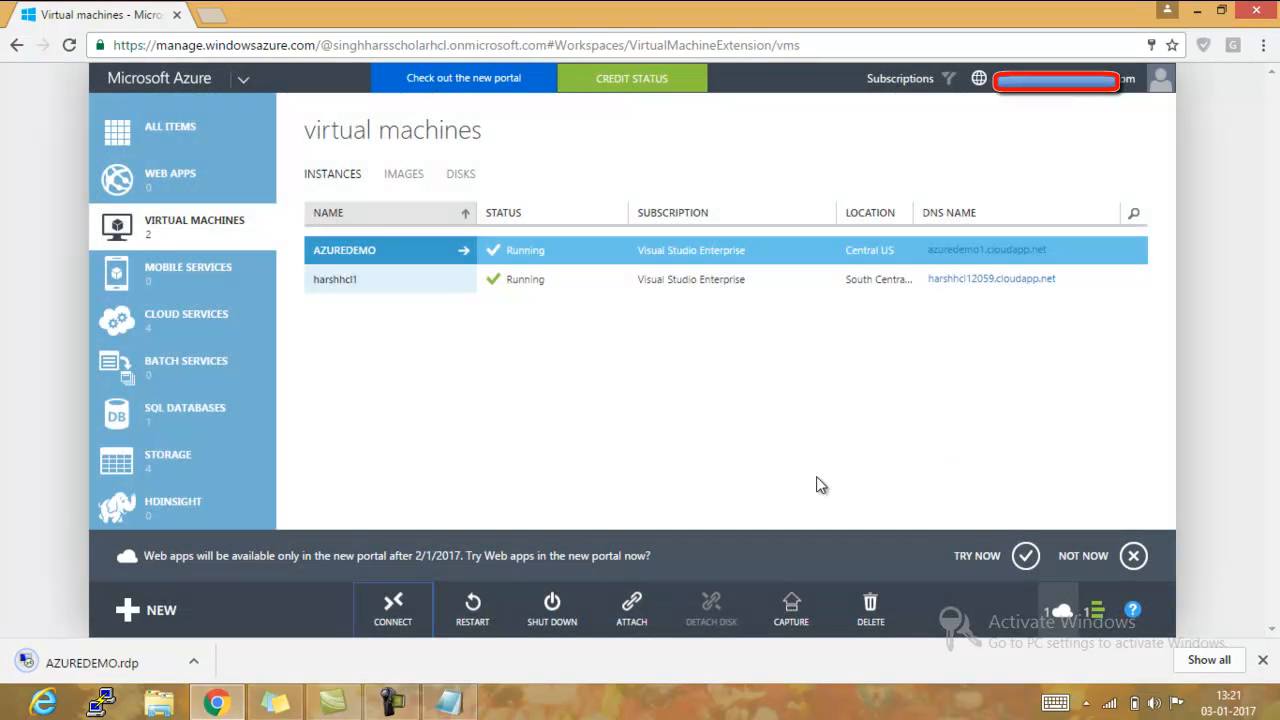
pyautogui.click(194, 662)
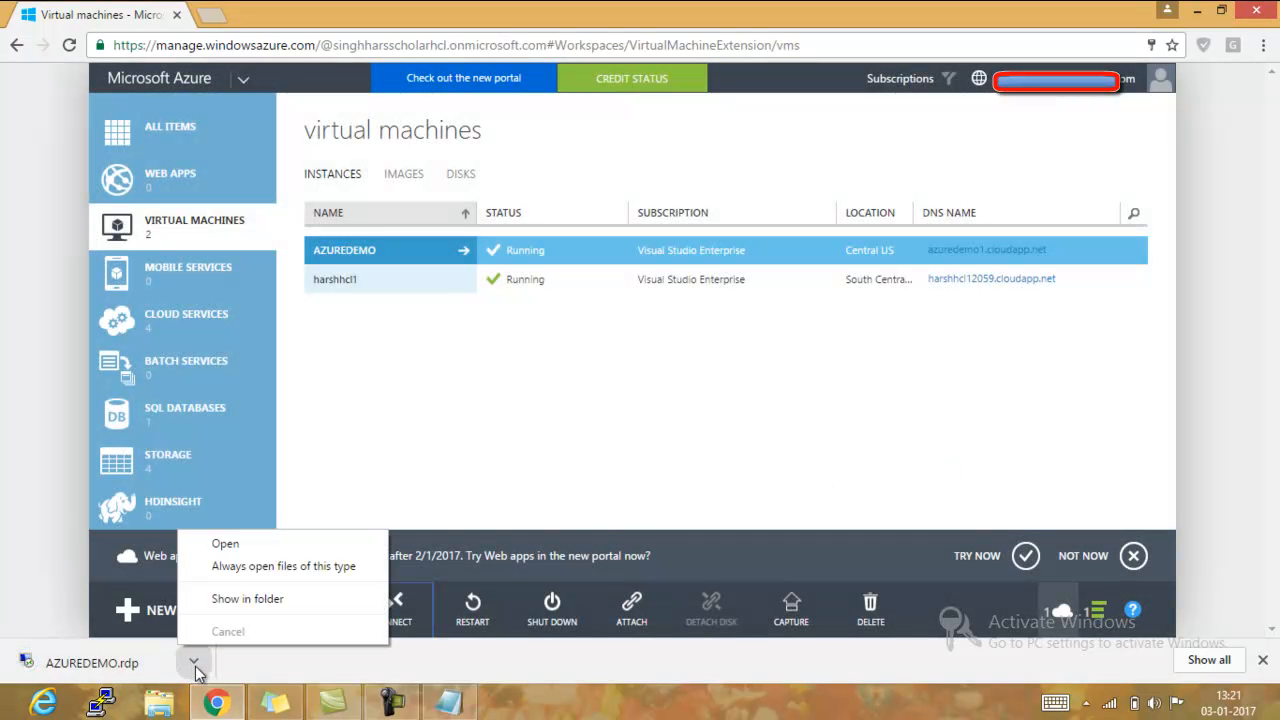
pyautogui.click(237, 549)
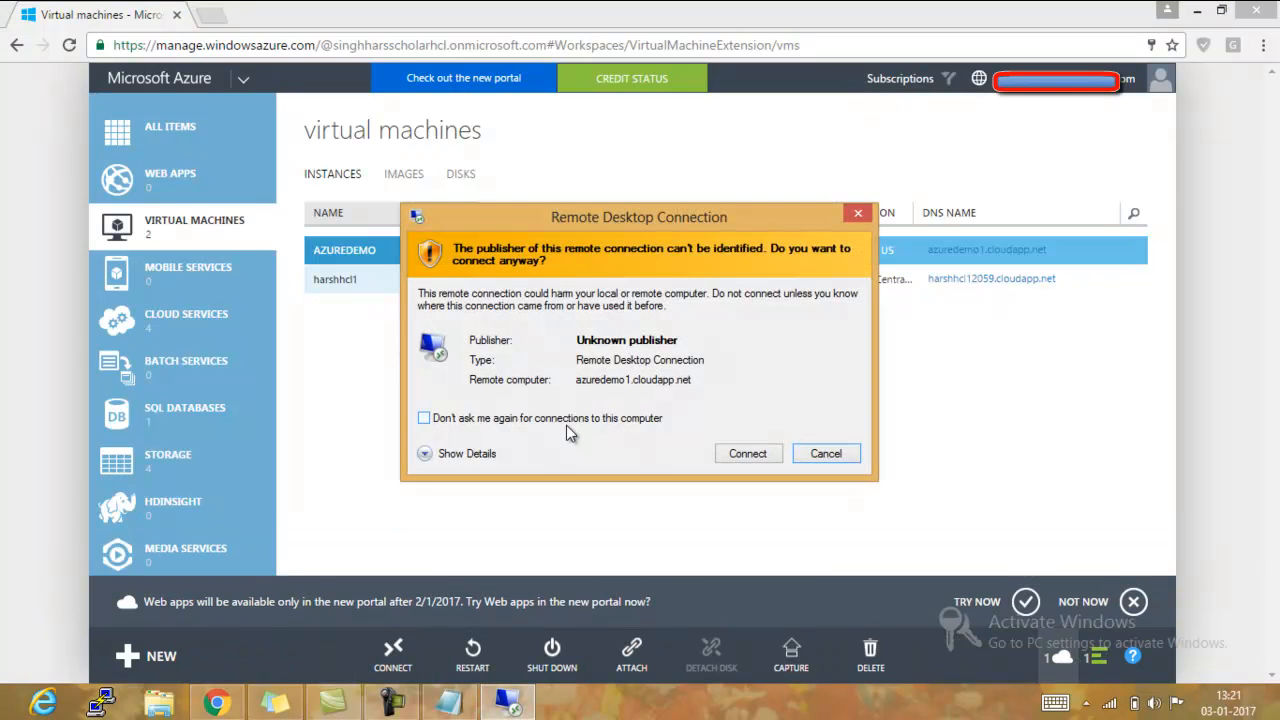
pyautogui.click(757, 453)
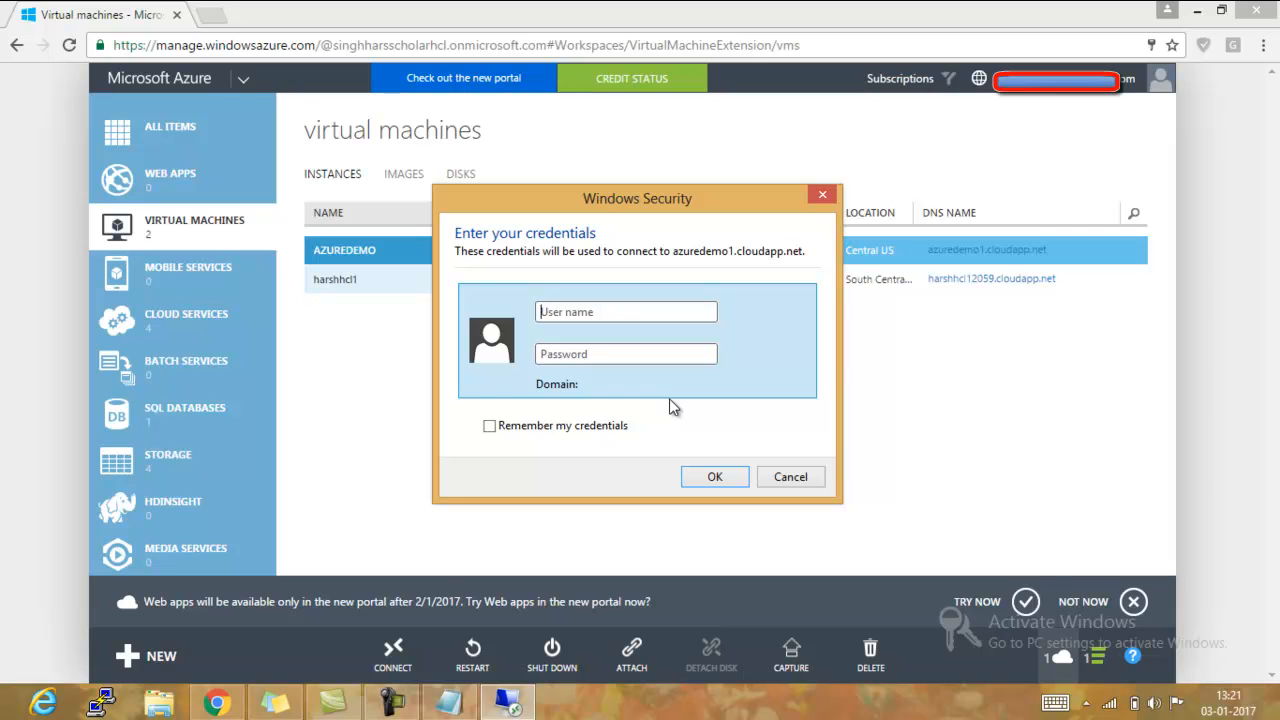
# Sign in to the remote machine as azureuser with the account password and accept the untrusted certificate
pyautogui.click(631, 313)
pyautogui.write('azureuser')
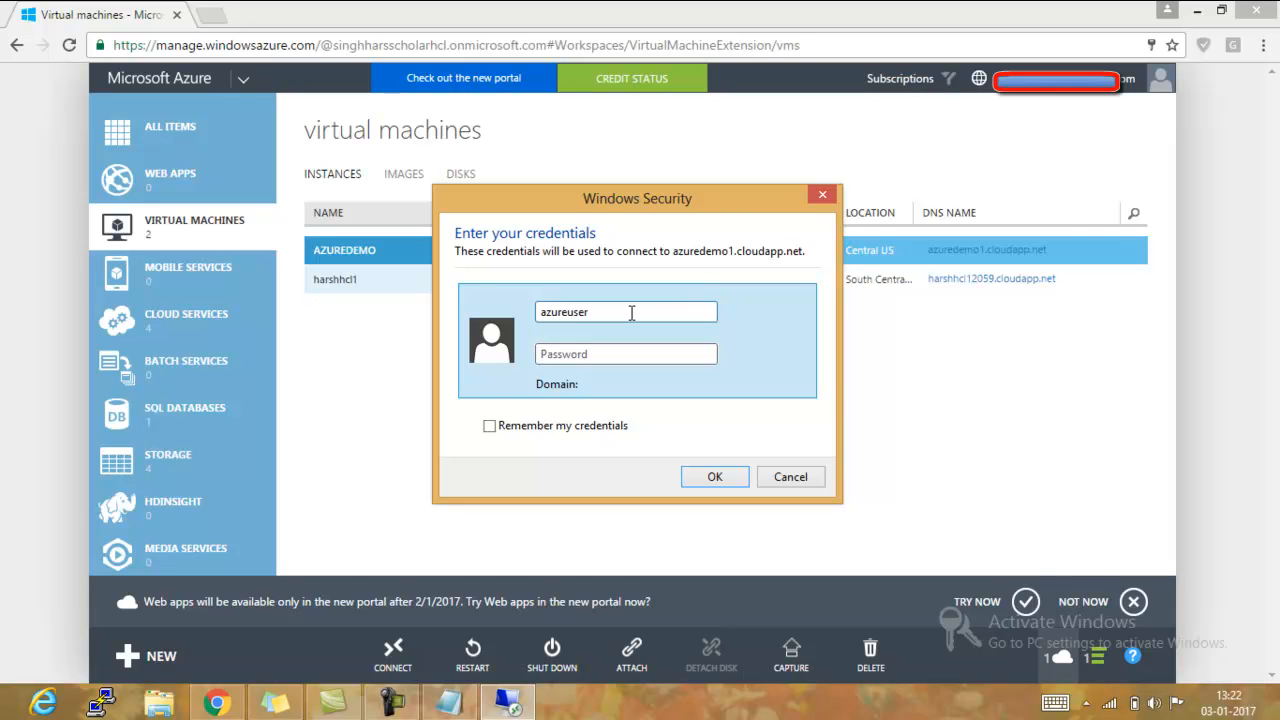
pyautogui.press('Tab')
pyautogui.write('********')
pyautogui.press('Return')
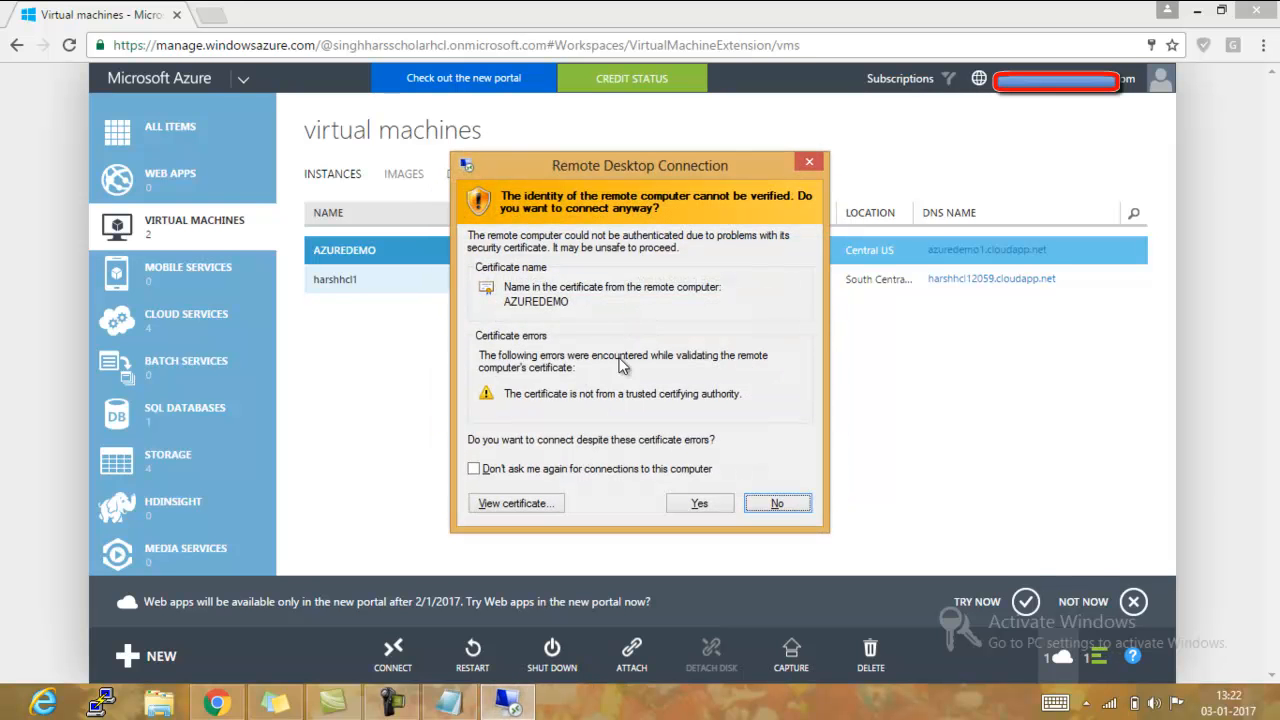
pyautogui.click(689, 507)
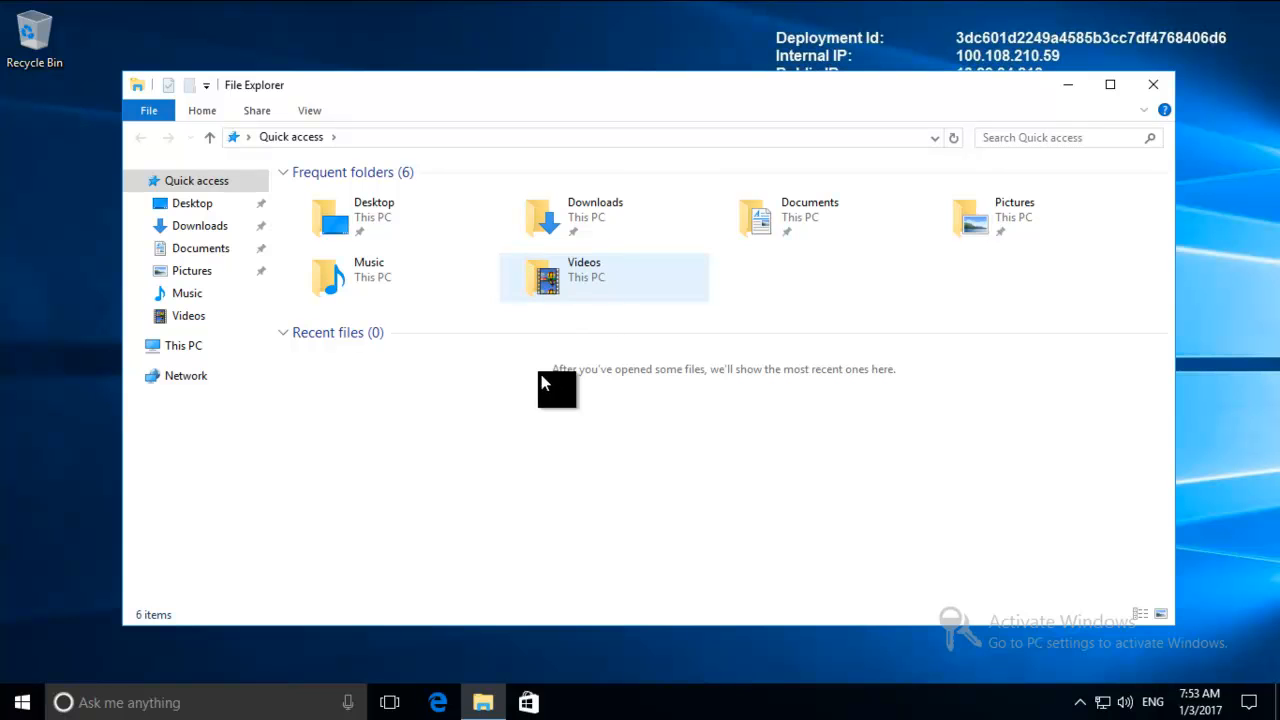
# Examine the remote machine's drives and read DATALOSS_WARNING_README on Temporary Storage (D:), then close File Explorer
pyautogui.click(185, 345)
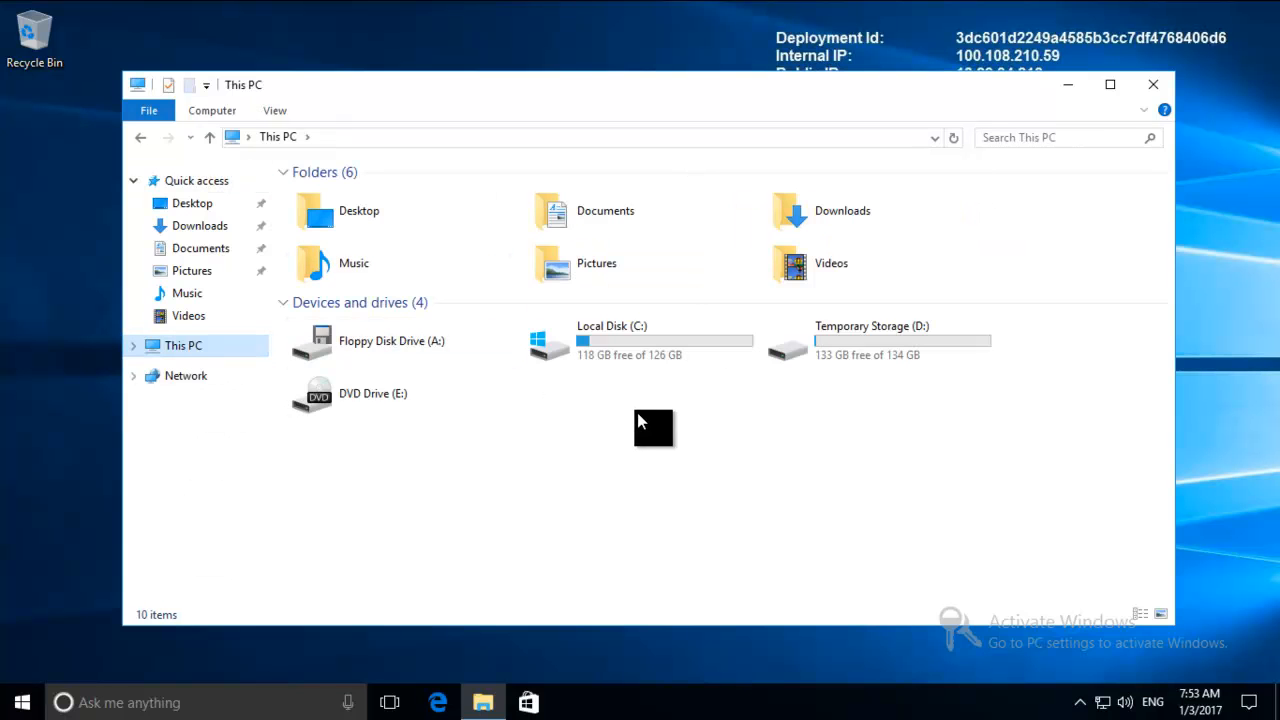
pyautogui.doubleClick(871, 357)
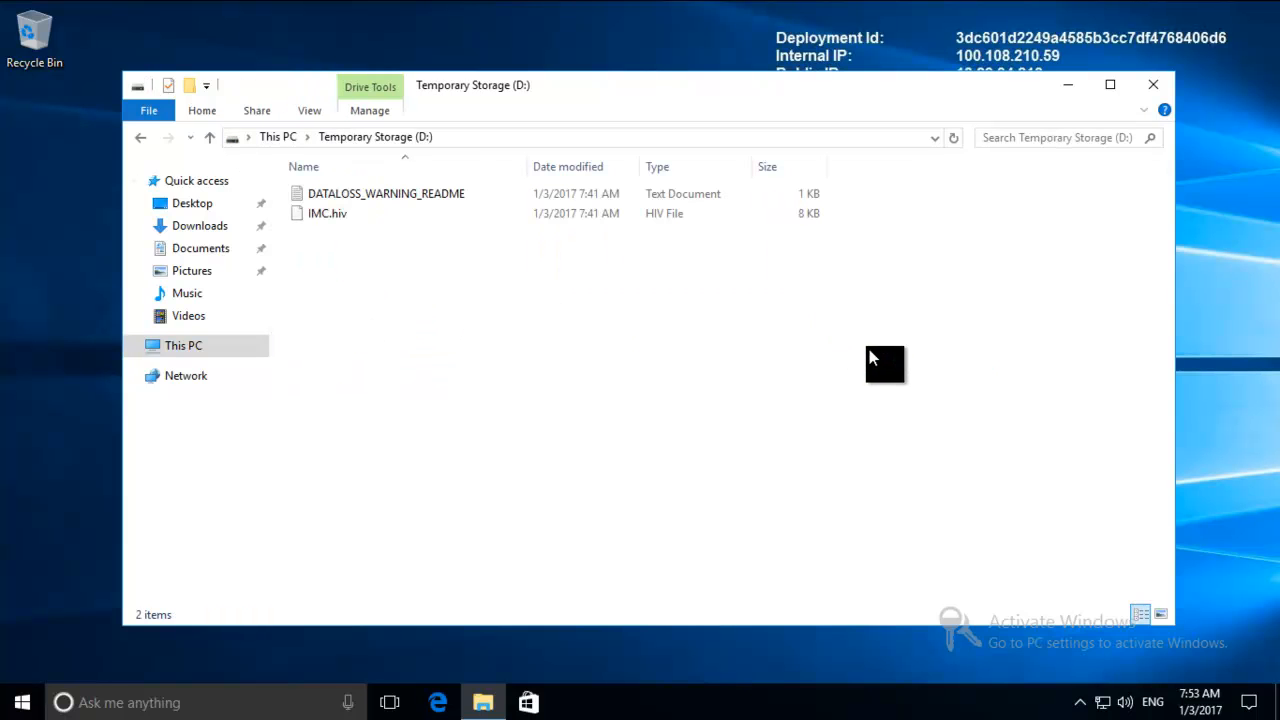
pyautogui.doubleClick(430, 193)
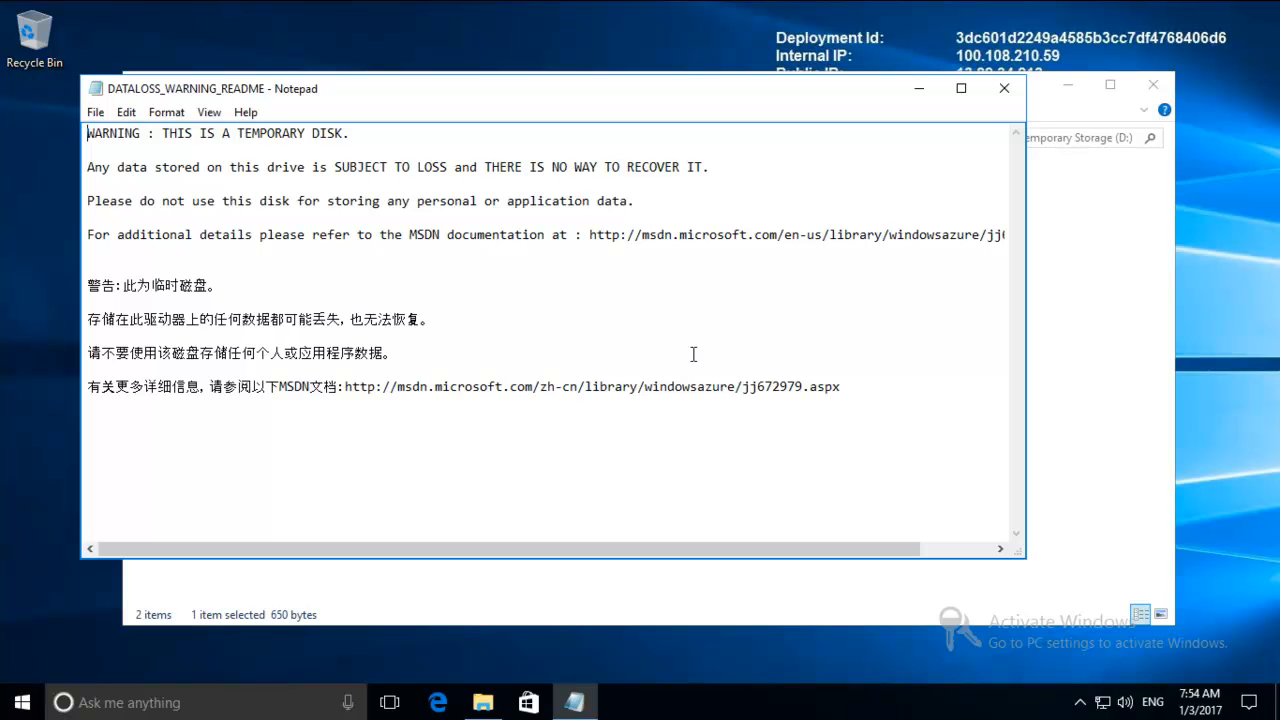
pyautogui.click(1005, 89)
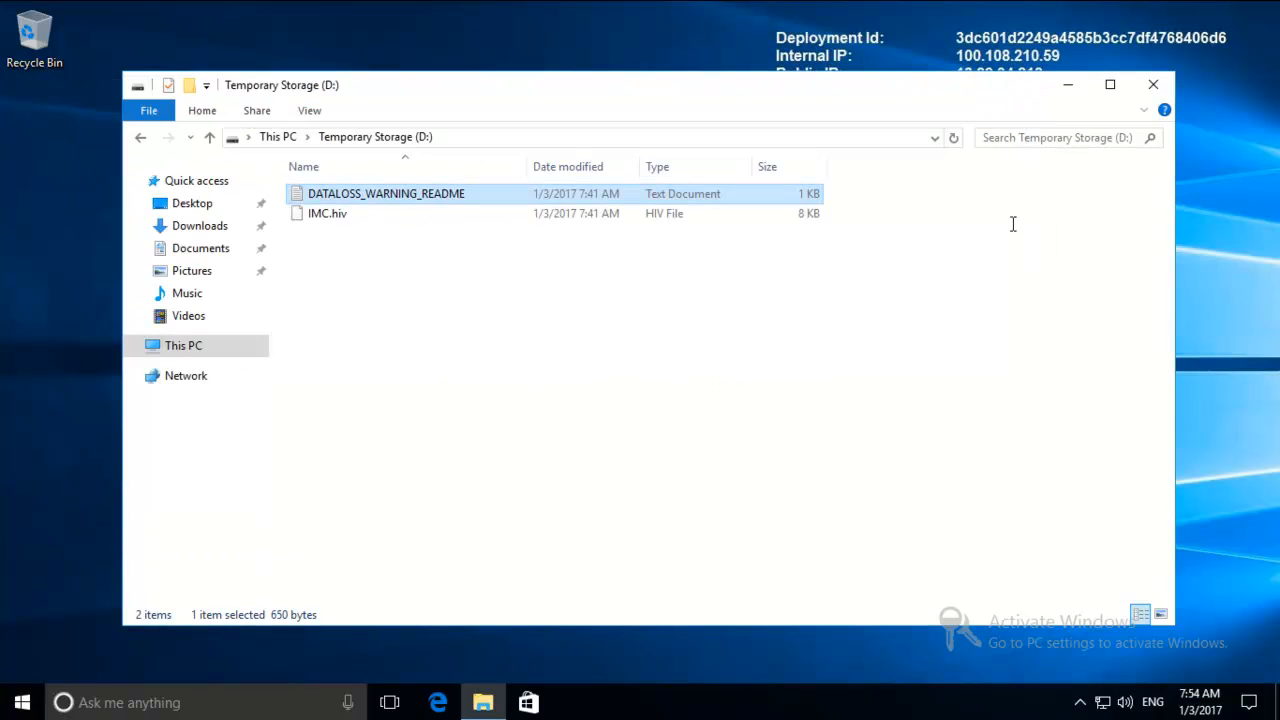
pyautogui.click(280, 139)
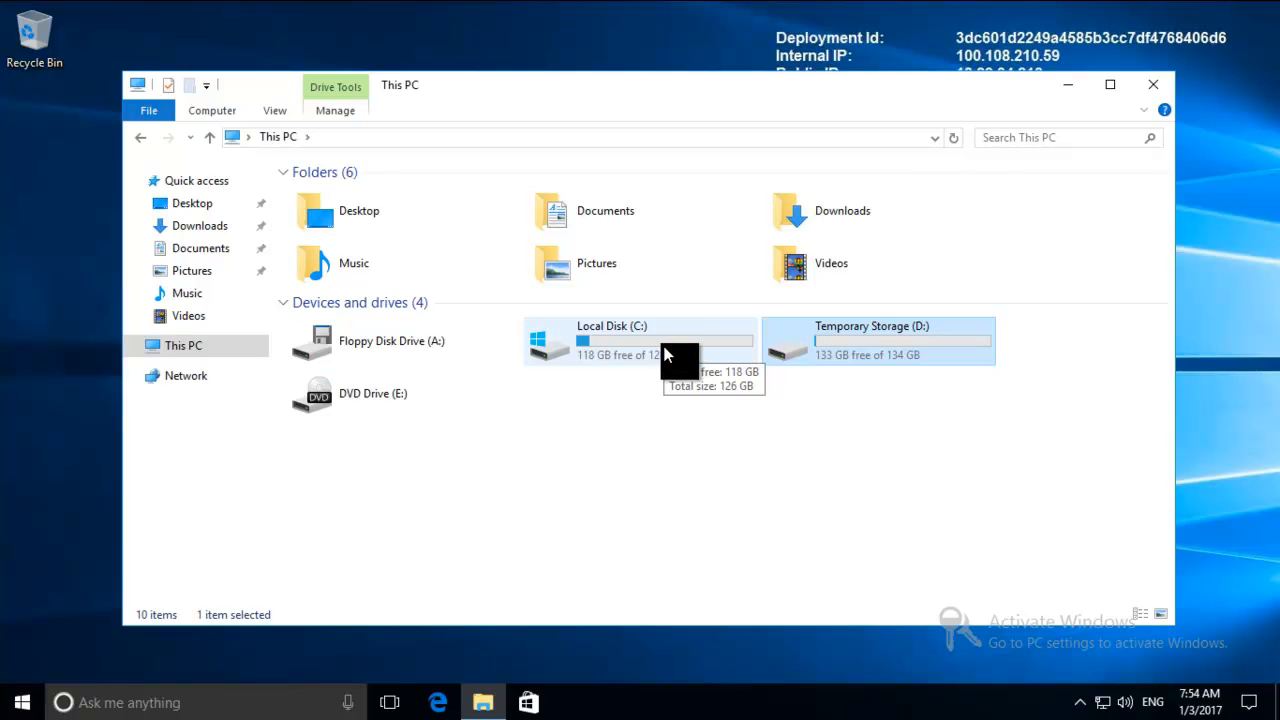
pyautogui.click(1155, 90)
# Disconnect the remote desktop session to azuredemo1.cloudapp.net
pyautogui.moveTo(909, 12)
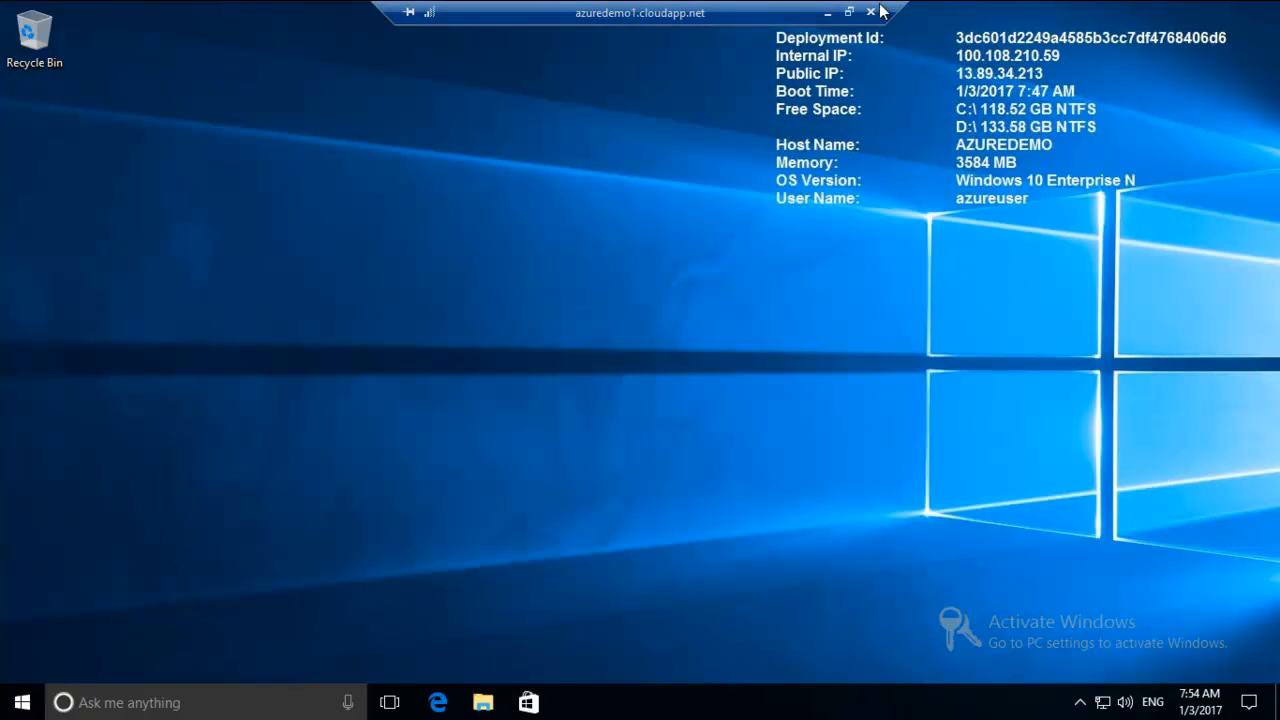
pyautogui.click(871, 12)
pyautogui.click(708, 394)
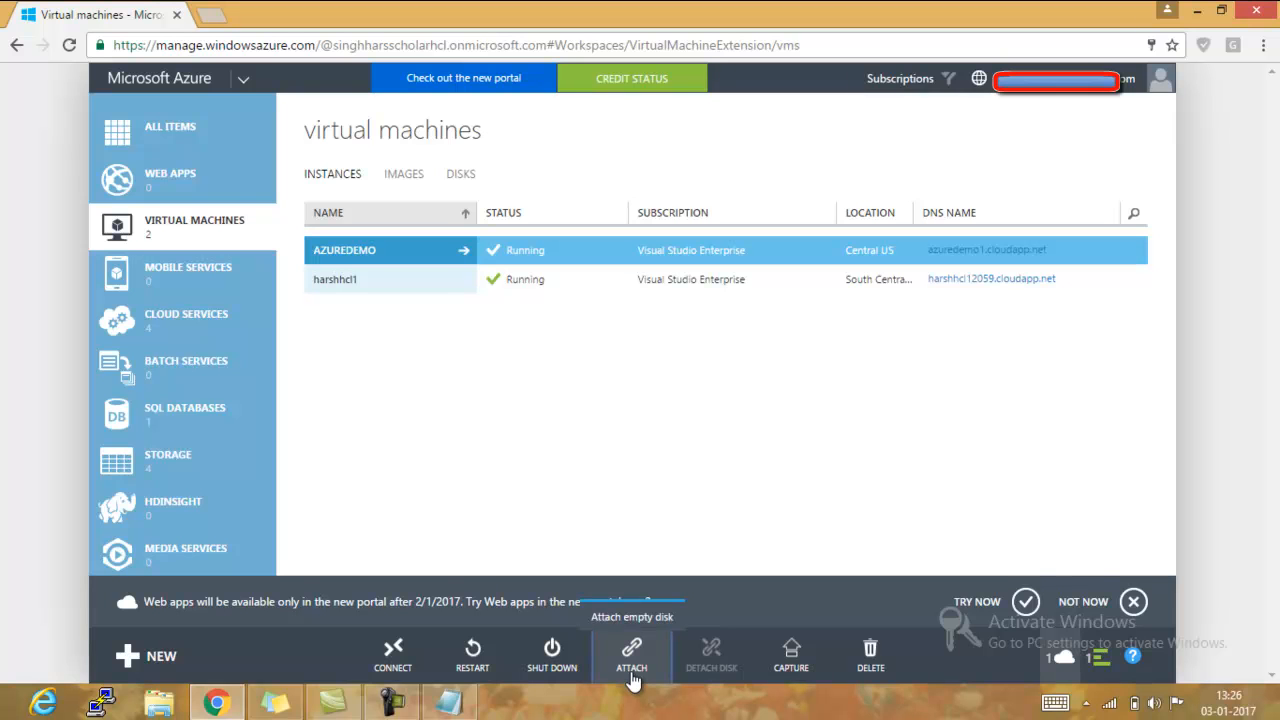
pyautogui.click(631, 620)
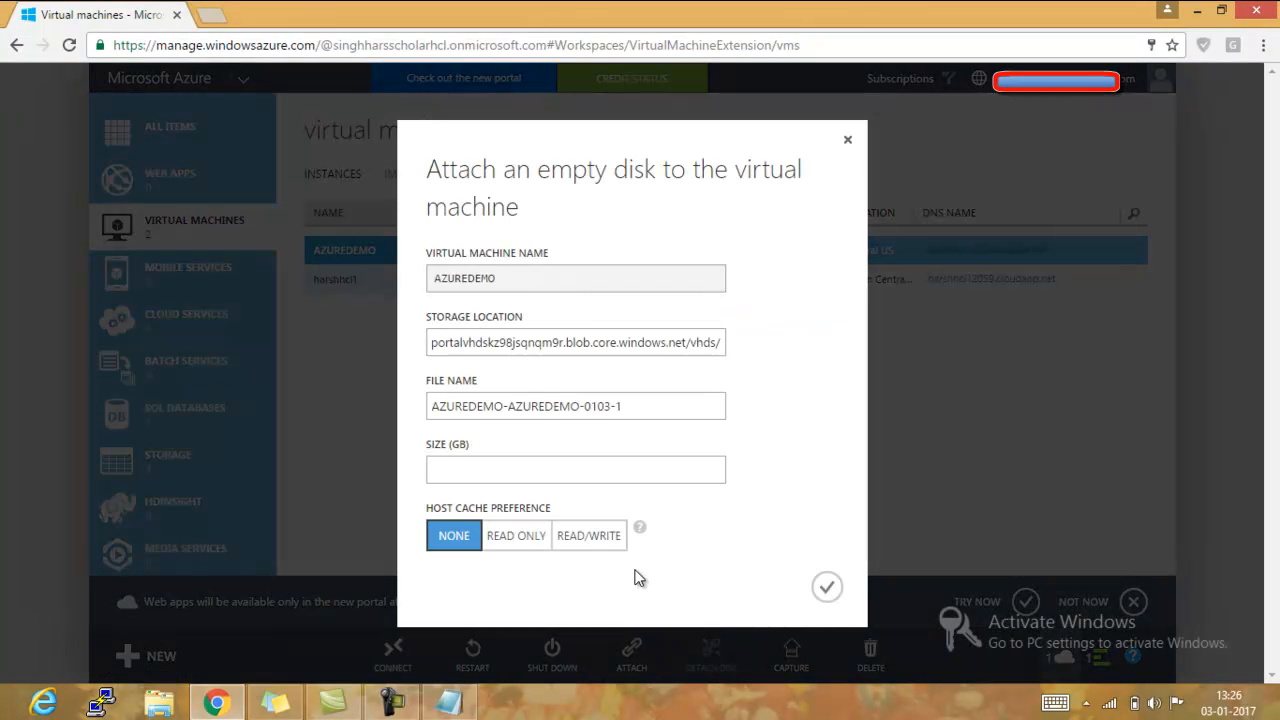
pyautogui.click(586, 473)
pyautogui.write('1000')
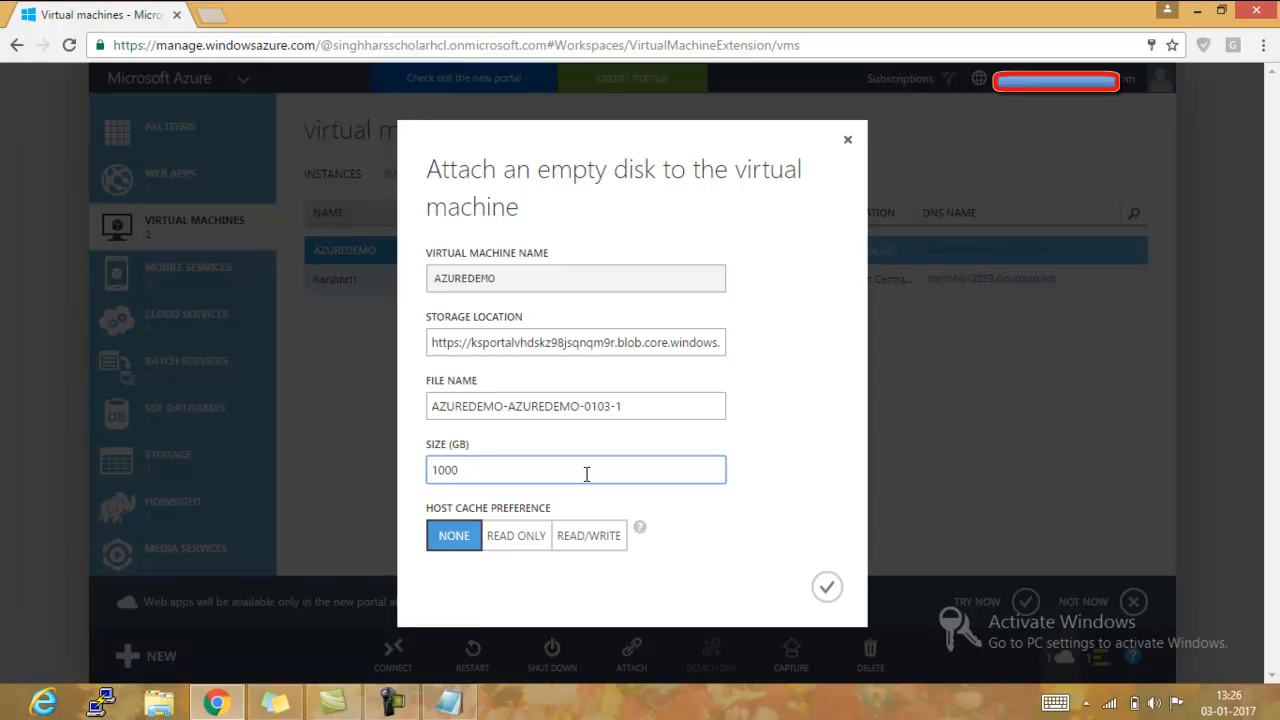
pyautogui.press('BackSpace')
pyautogui.click(847, 141)
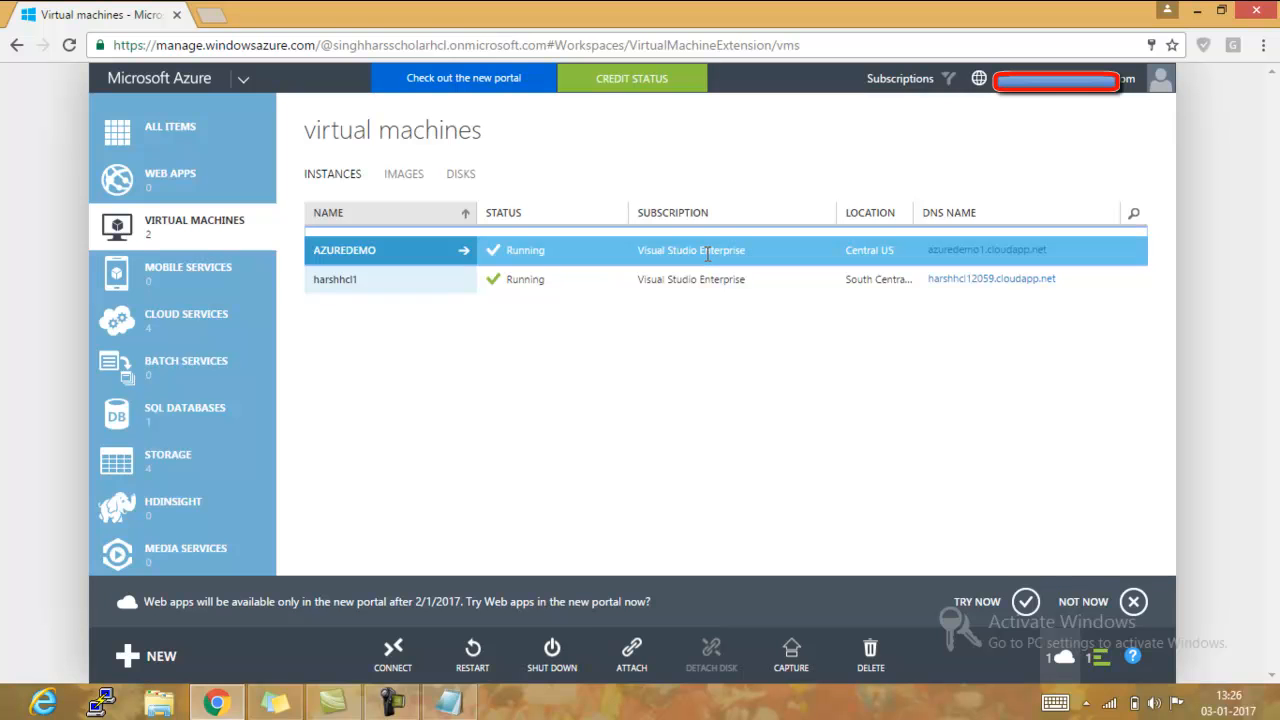
# Shut down the AZUREDEMO virtual machine, agreeing to release its assigned IP addresses
pyautogui.click(561, 647)
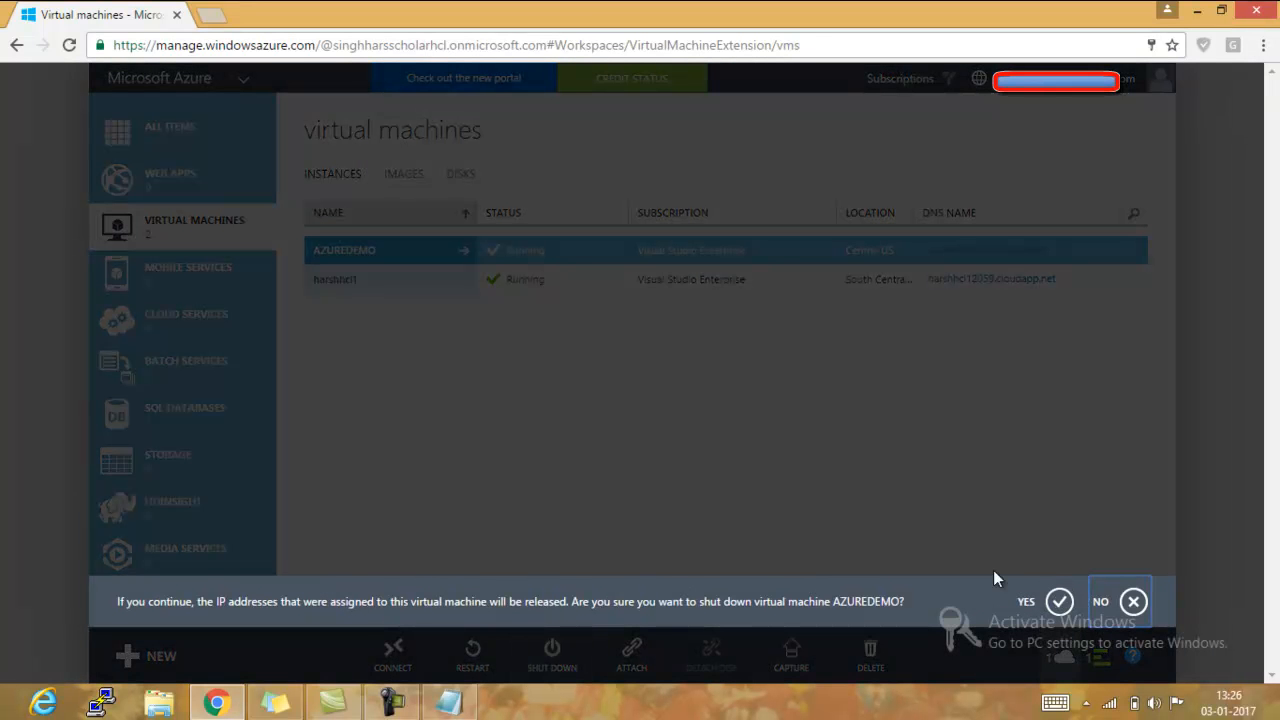
pyautogui.click(1059, 601)
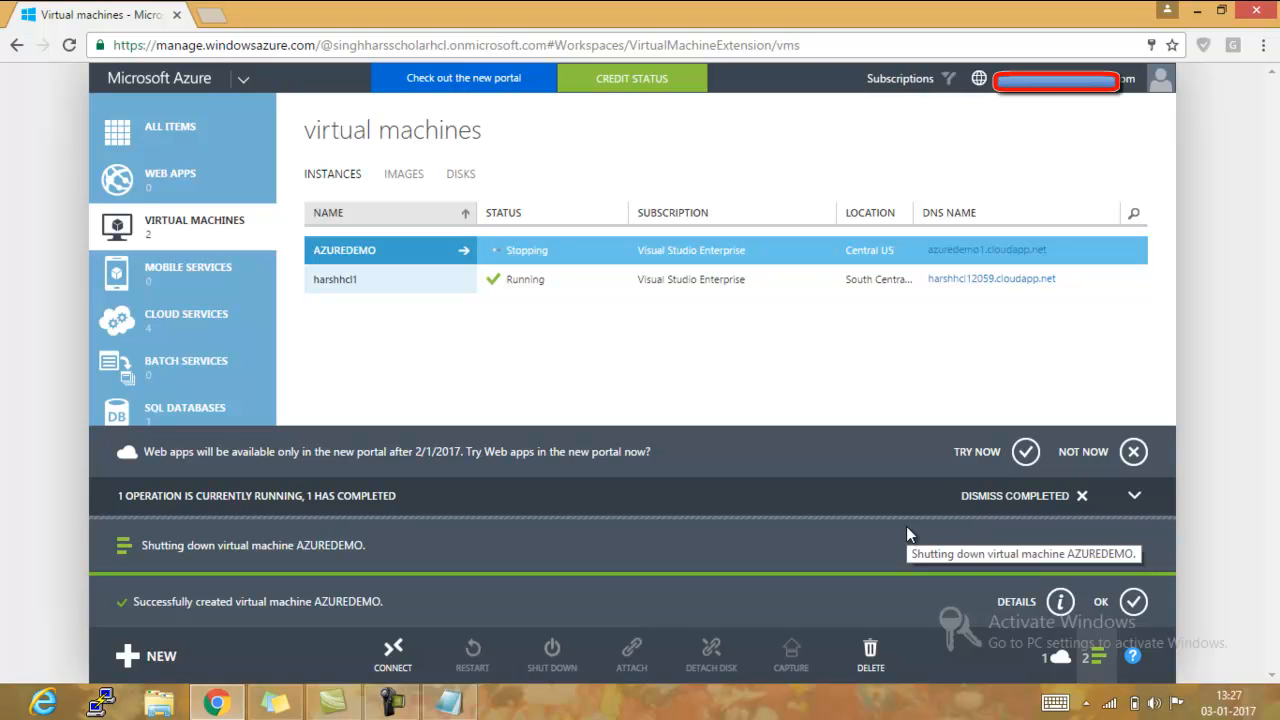
pyautogui.click(408, 706)
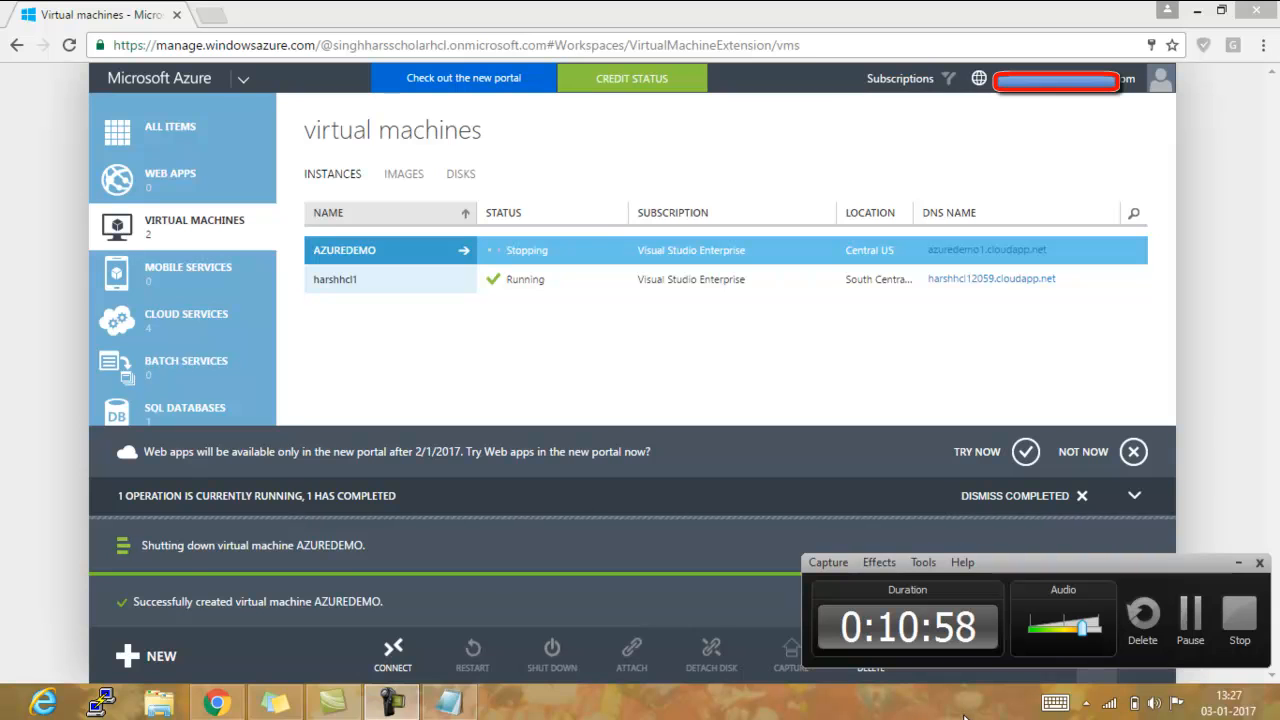